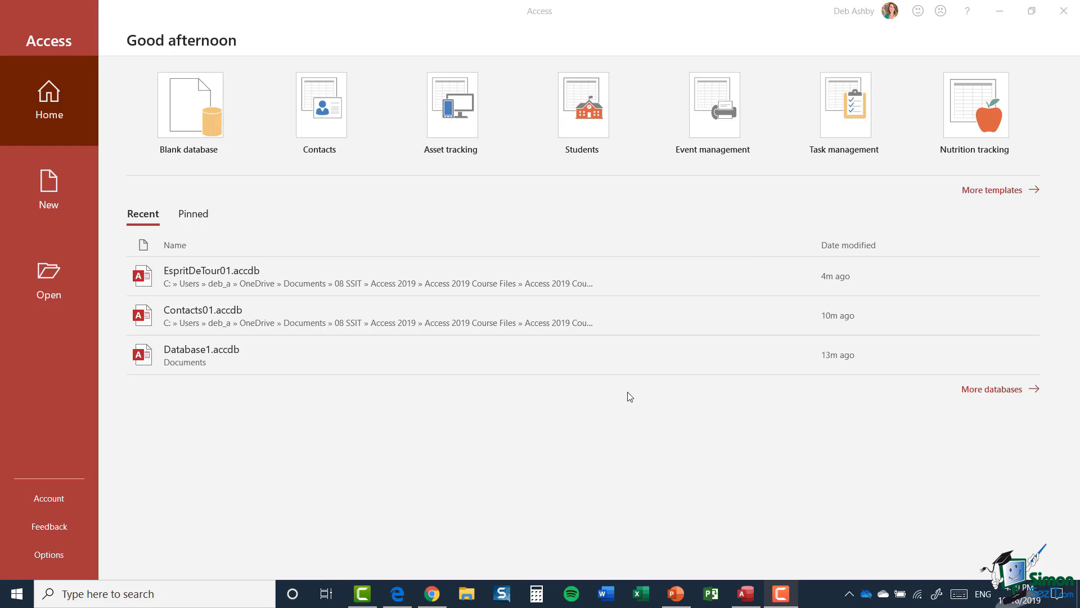
Check the pinned files list, open the recent database Contacts01.accdb, and close its Welcome form.
{"action": "left_click", "coordinate": [551, 464]}
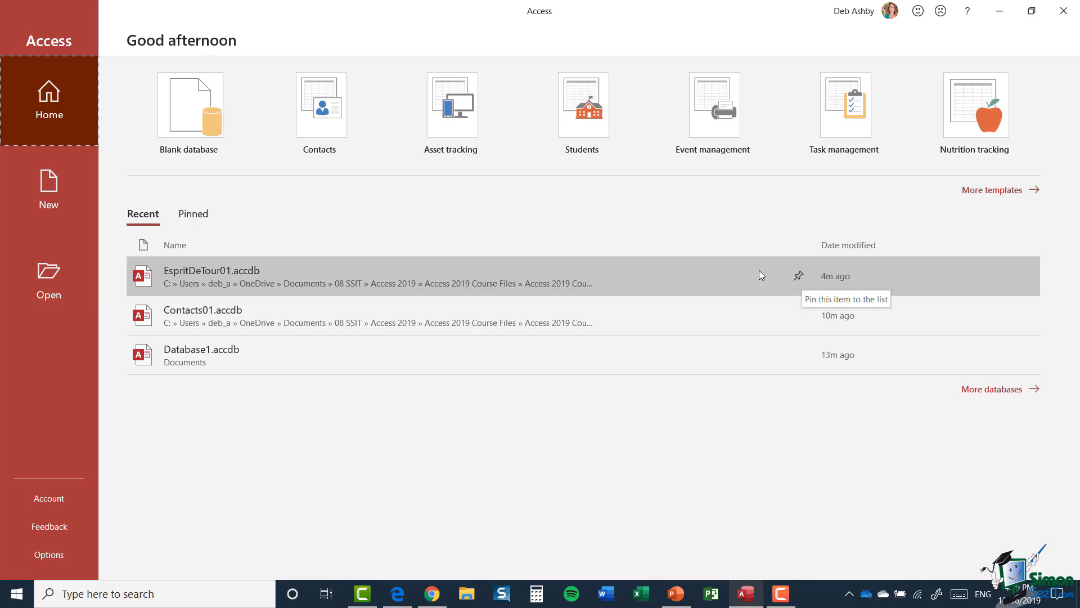
{"action": "left_click", "coordinate": [196, 218]}
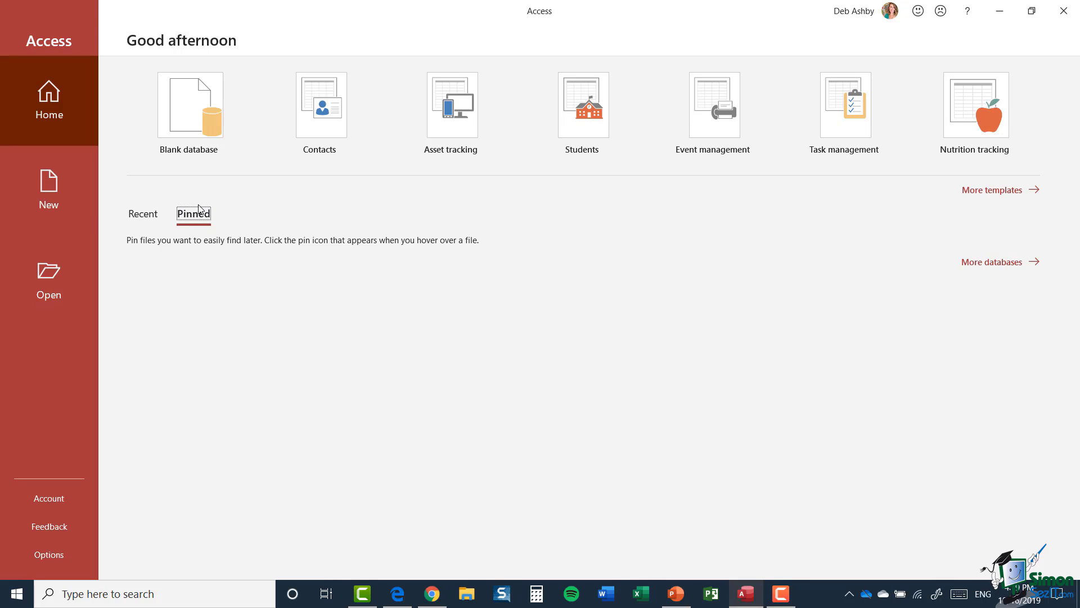
{"action": "left_click", "coordinate": [149, 216]}
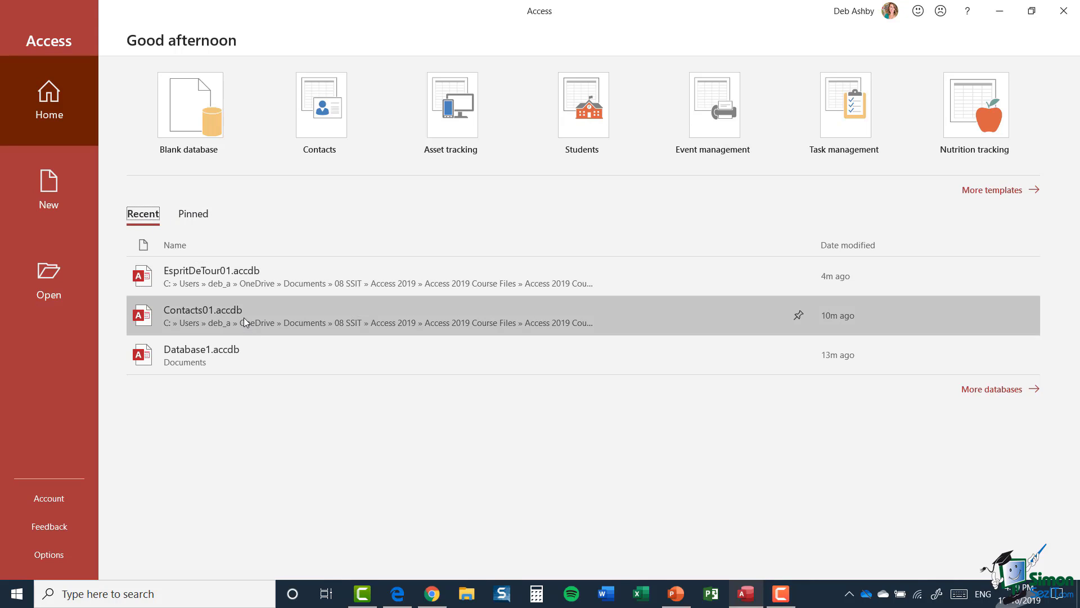
{"action": "left_click", "coordinate": [244, 317]}
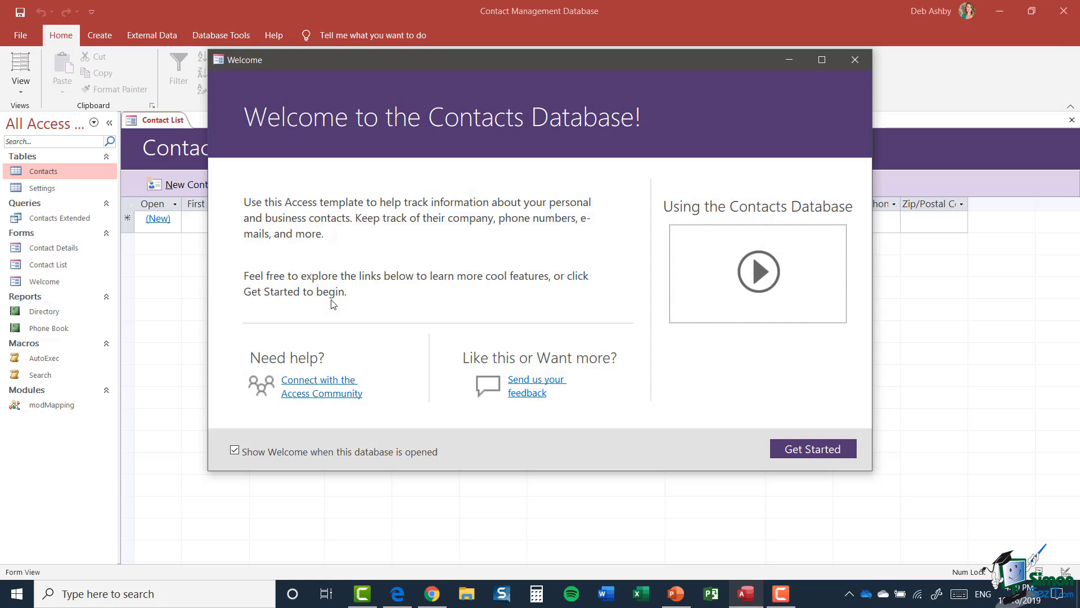
{"action": "left_click", "coordinate": [856, 61]}
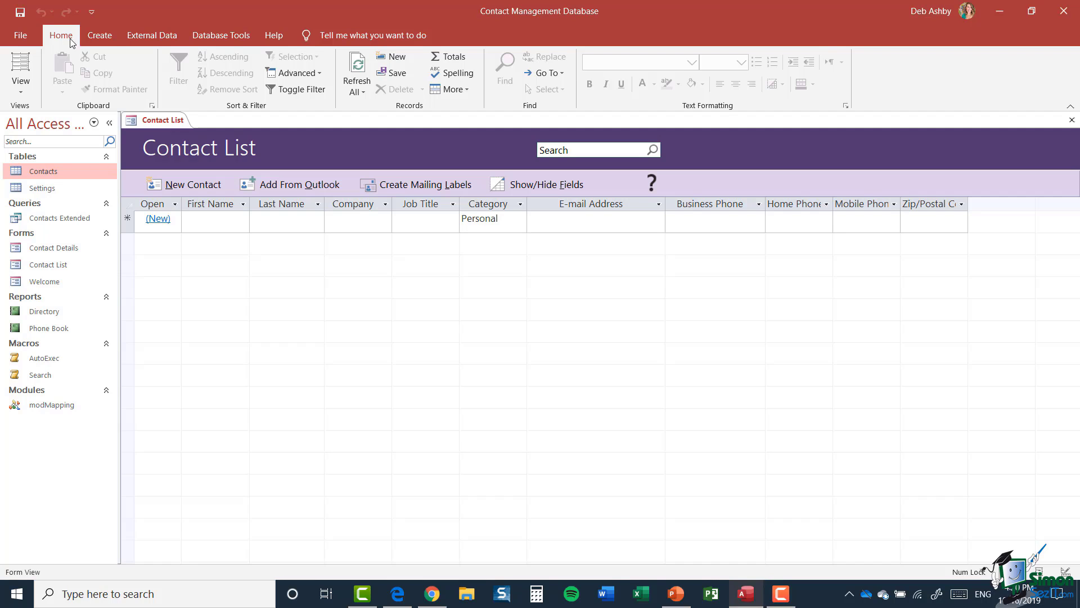
Look through the ribbon commands for object creation, external data, database tools and help, and return to the Home commands.
{"action": "left_click", "coordinate": [107, 39]}
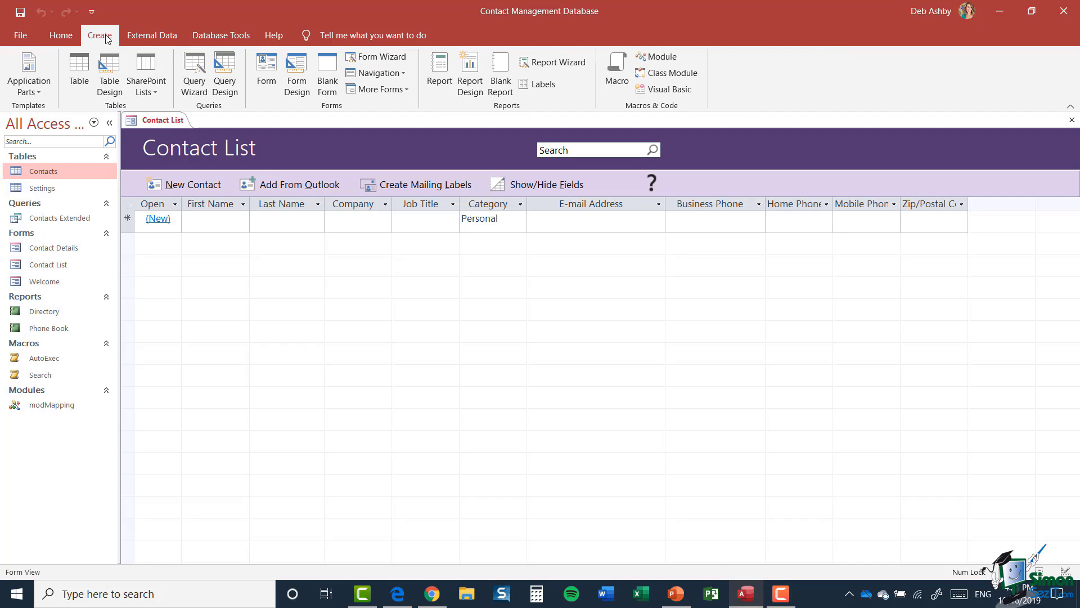
{"action": "left_click", "coordinate": [146, 39]}
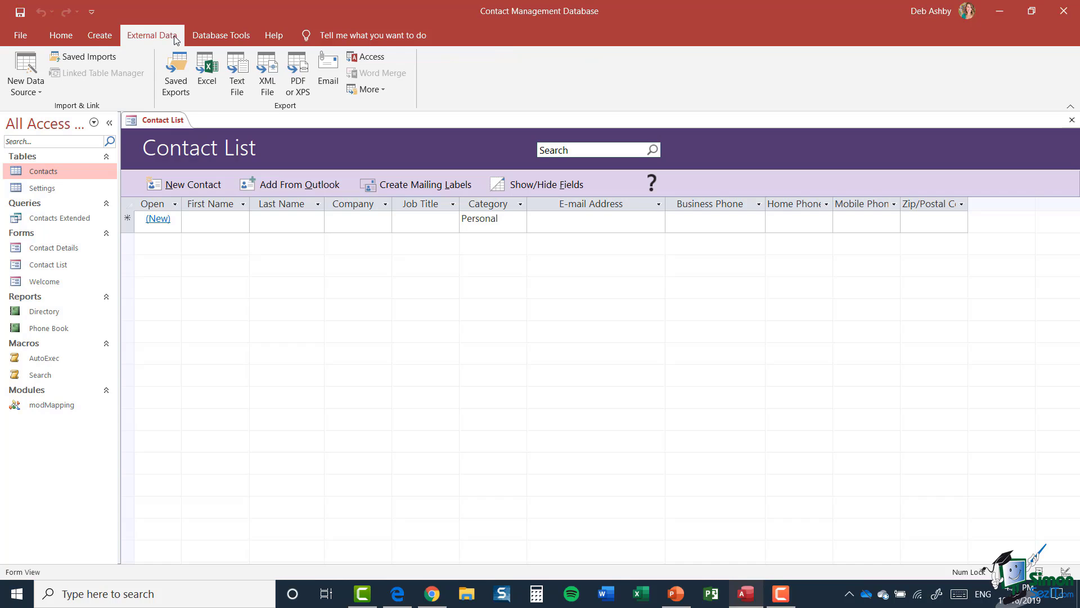
{"action": "left_click", "coordinate": [203, 38]}
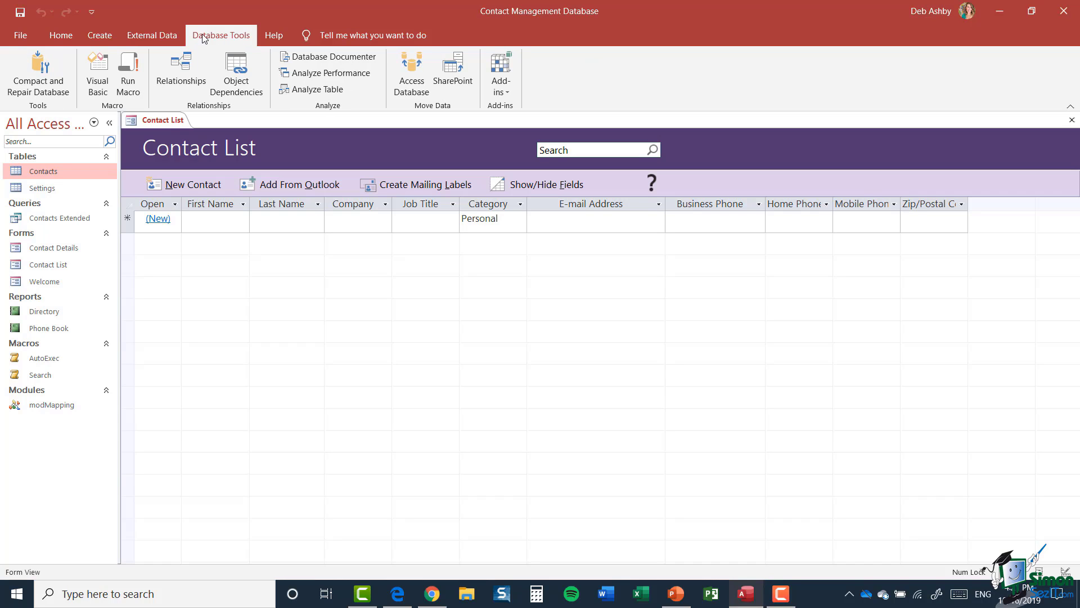
{"action": "left_click", "coordinate": [275, 37]}
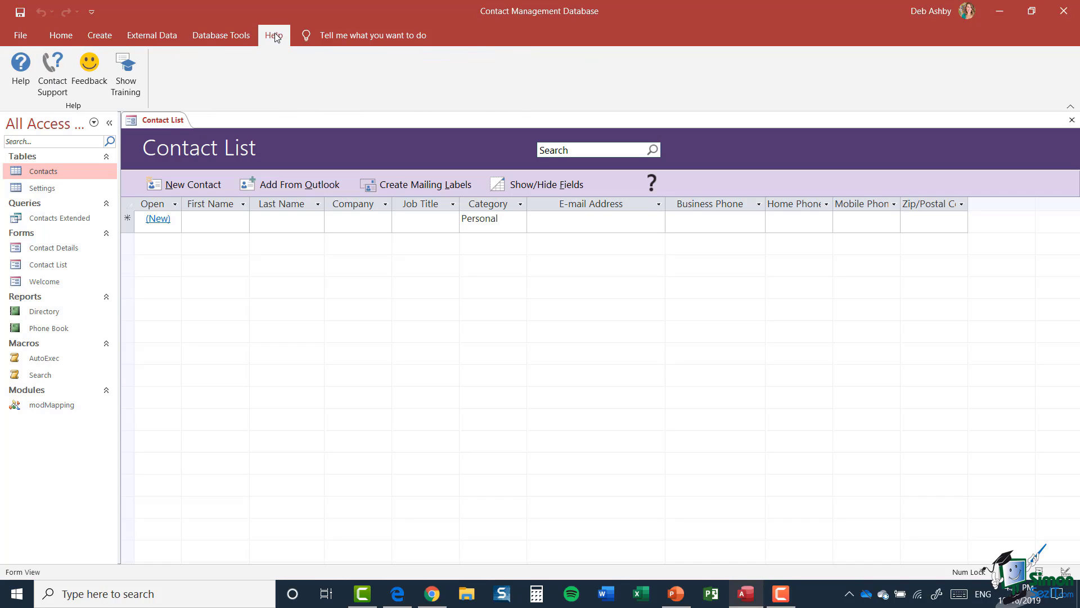
{"action": "left_click", "coordinate": [60, 36]}
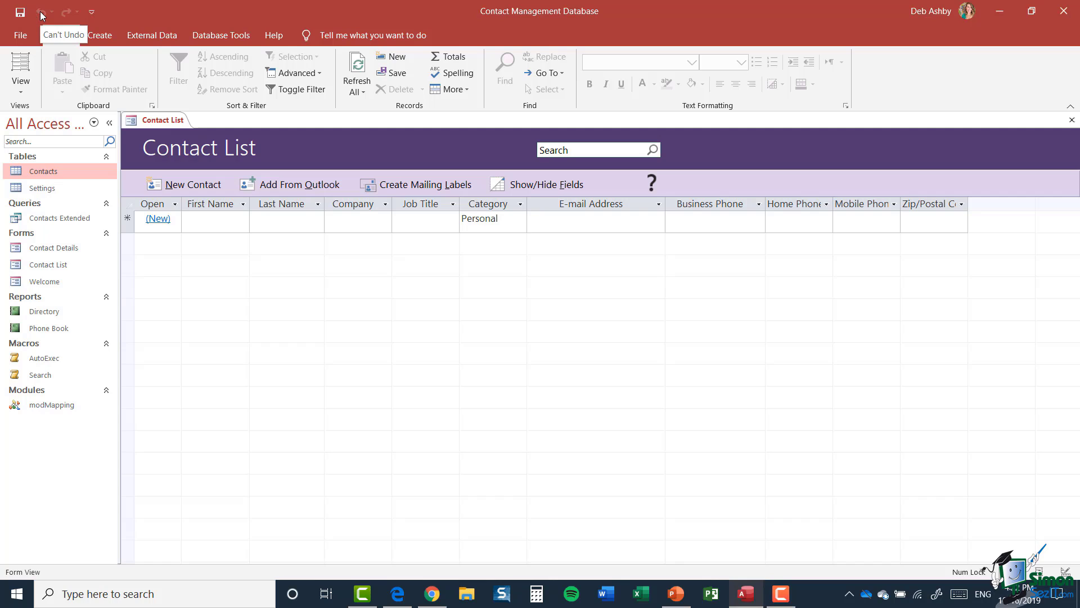
Move the Quick Access Toolbar below the ribbon.
{"action": "left_click", "coordinate": [92, 12]}
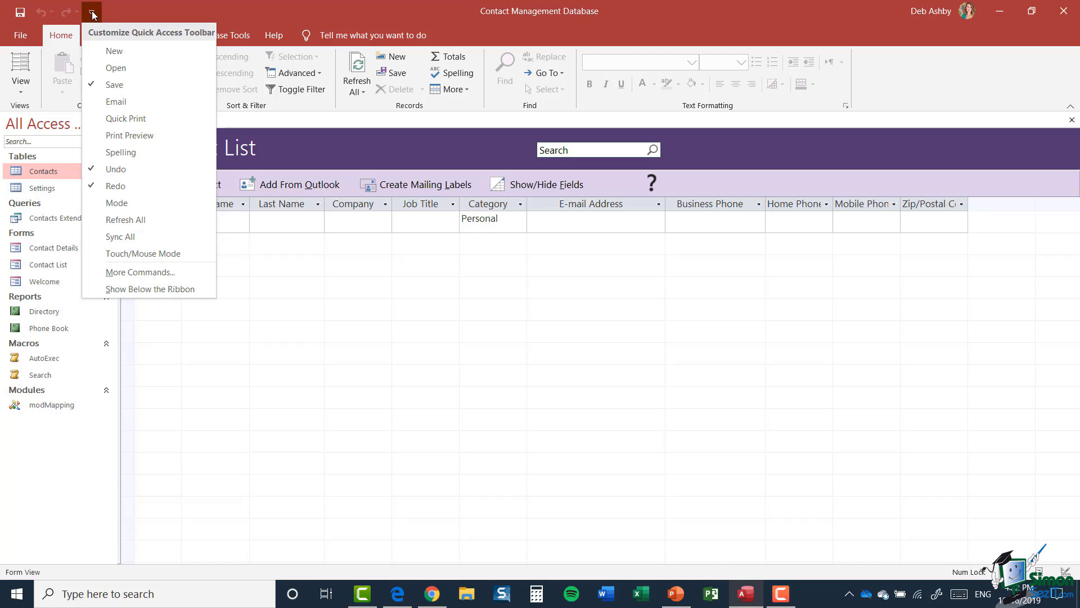
{"action": "left_click", "coordinate": [150, 289]}
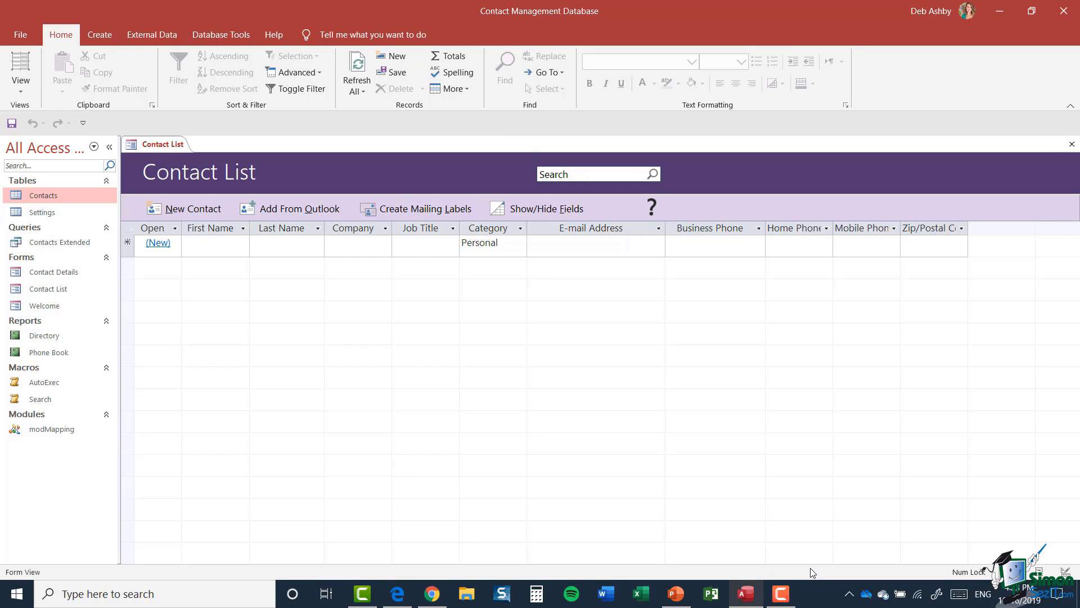
Review the status bar's display options and test its Caps Lock indicator by switching Caps Lock on and off.
{"action": "right_click", "coordinate": [880, 575]}
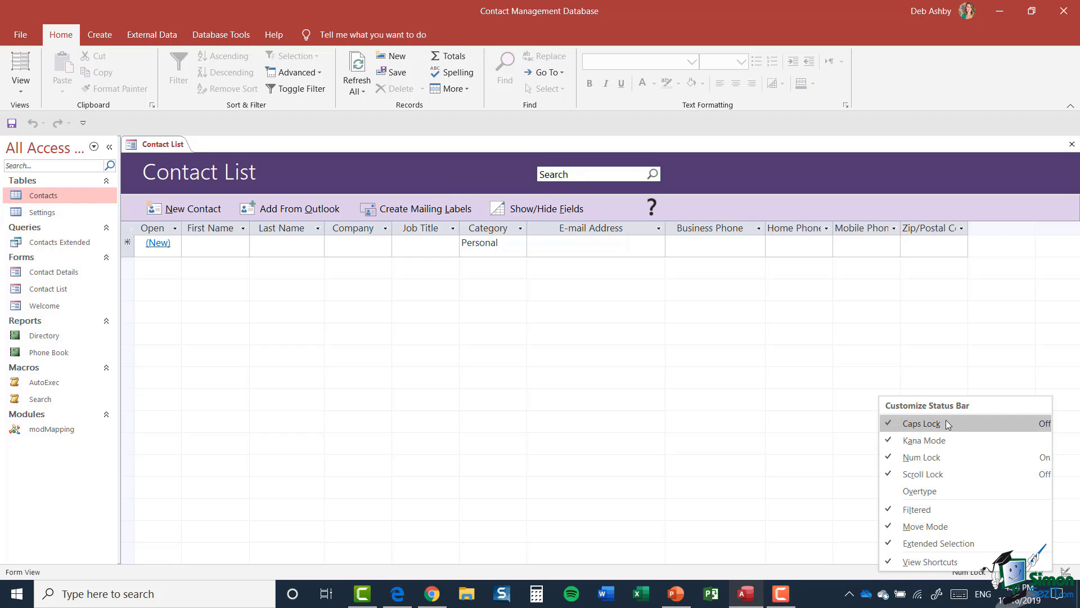
{"action": "left_click", "coordinate": [792, 495]}
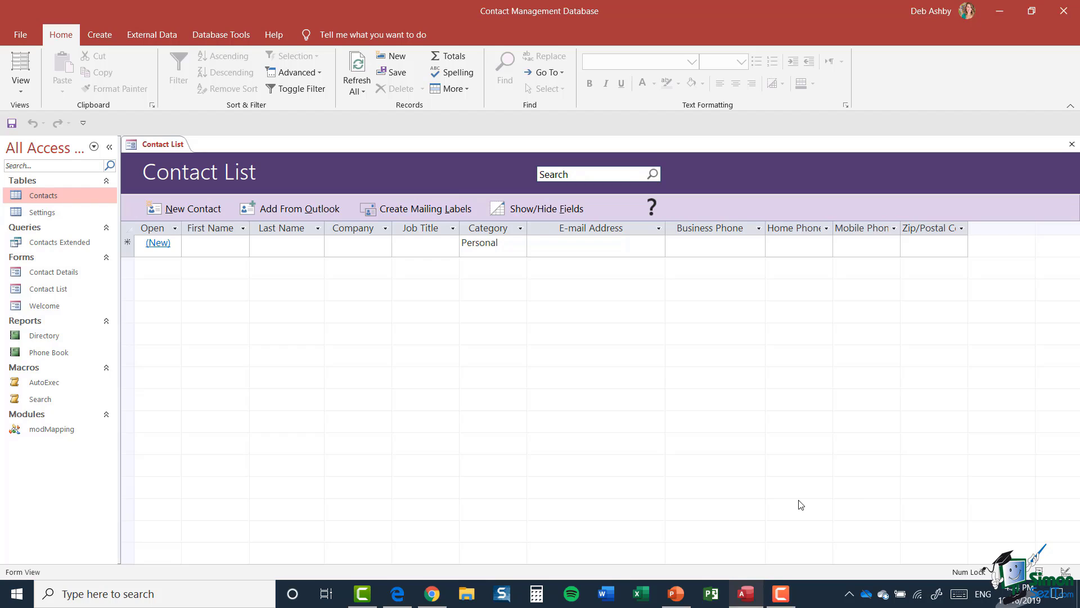
{"action": "key", "text": "Caps_Lock"}
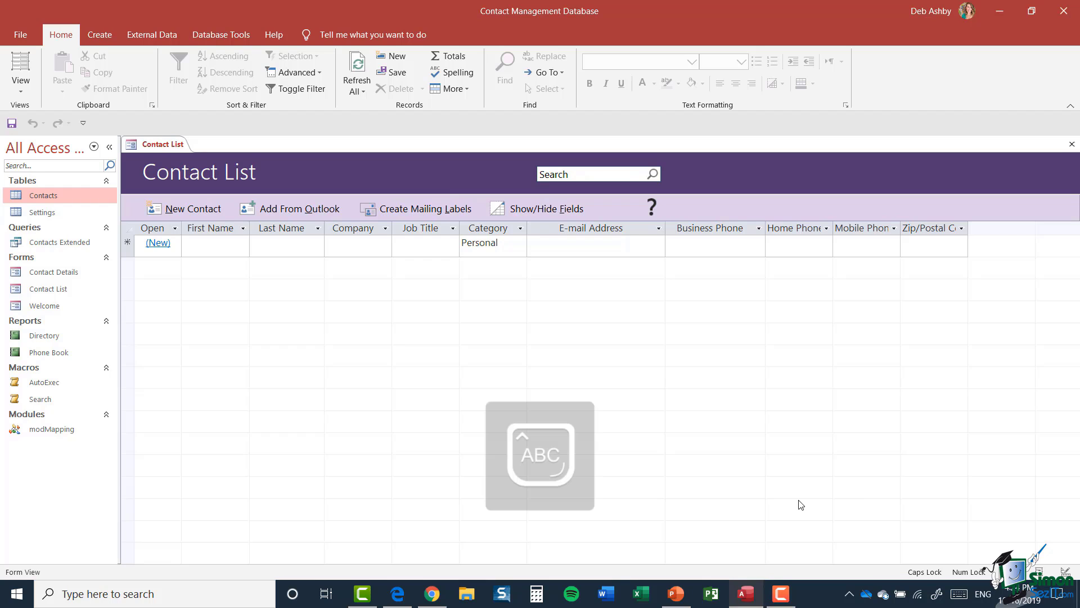
{"action": "mouse_move", "coordinate": [898, 576]}
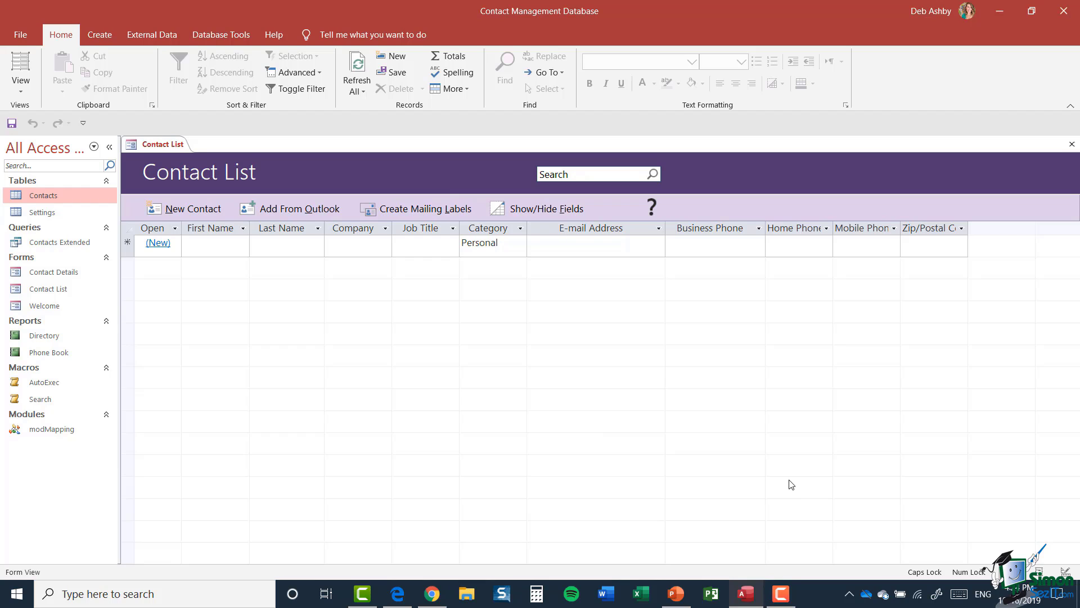
{"action": "key", "text": "Caps_Lock"}
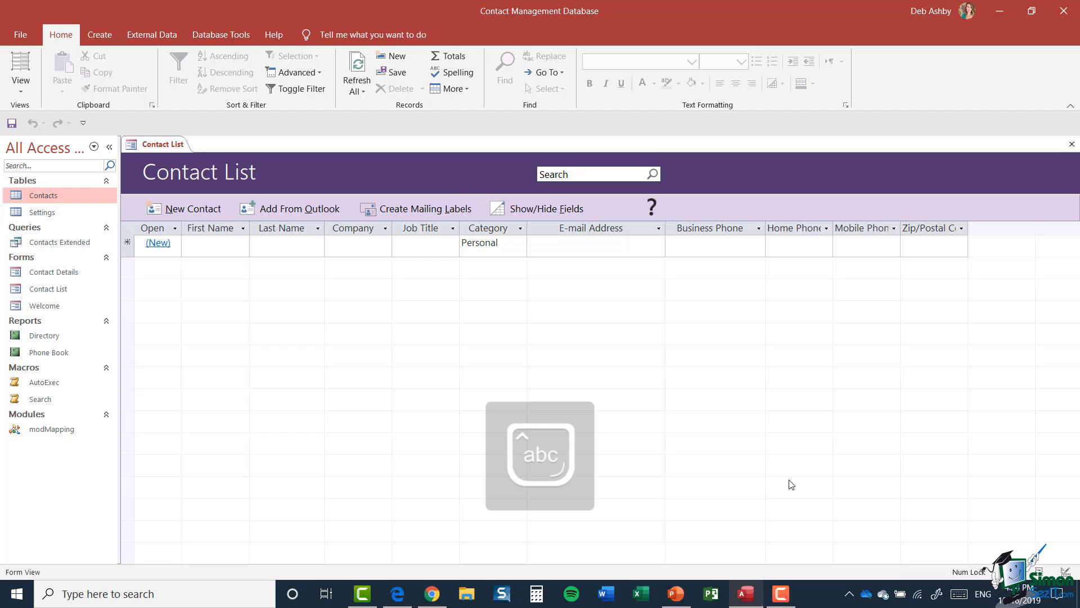
{"action": "right_click", "coordinate": [911, 575]}
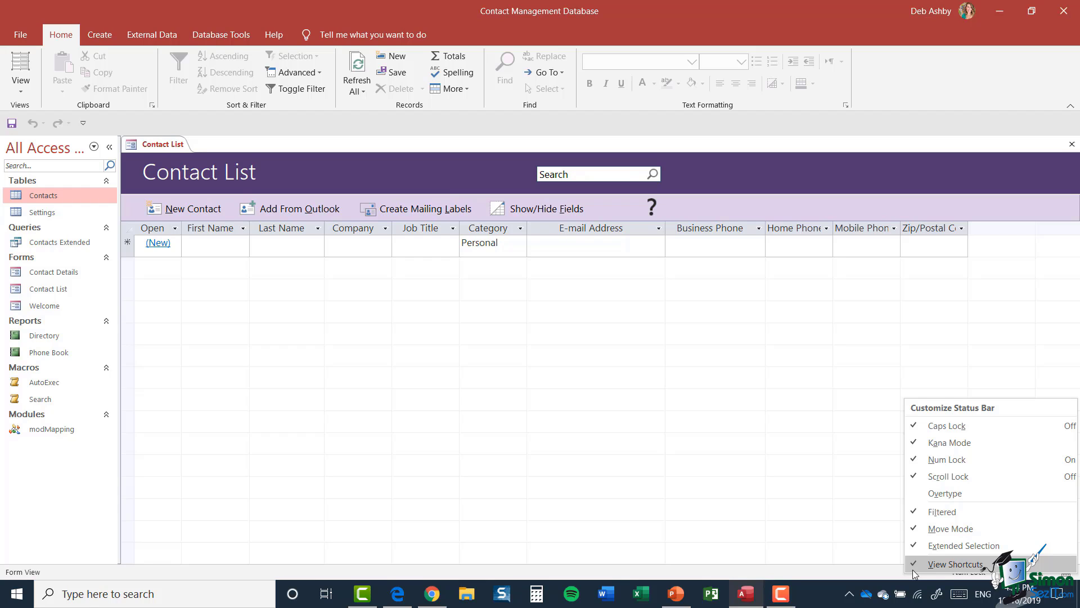
{"action": "left_click", "coordinate": [764, 492]}
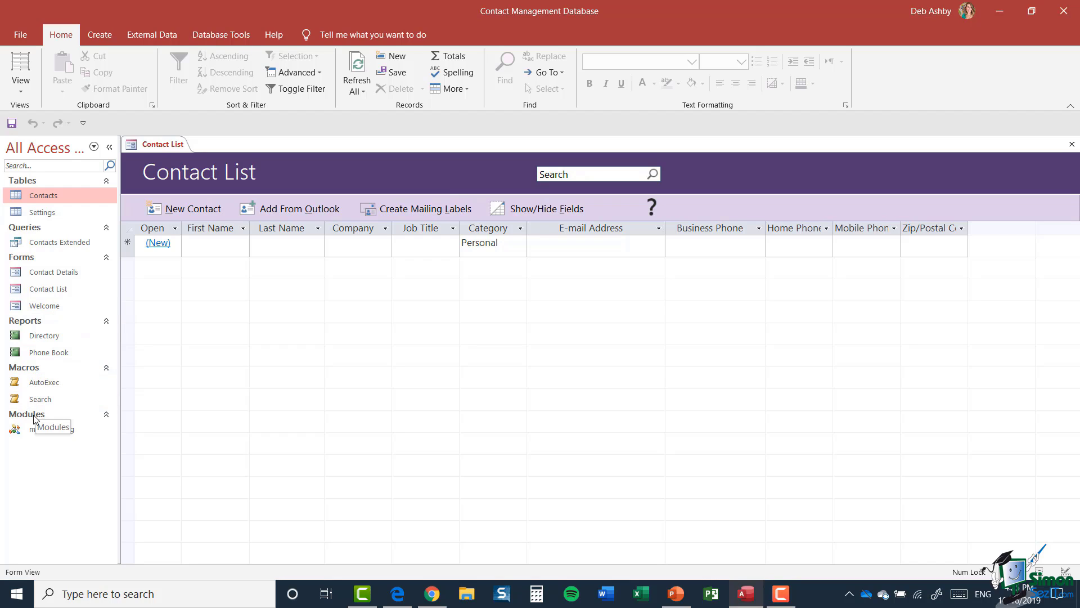
Collapse and re-expand the Tables, Queries, Forms, Reports and Macros groups in the Navigation Pane.
{"action": "left_click", "coordinate": [106, 181]}
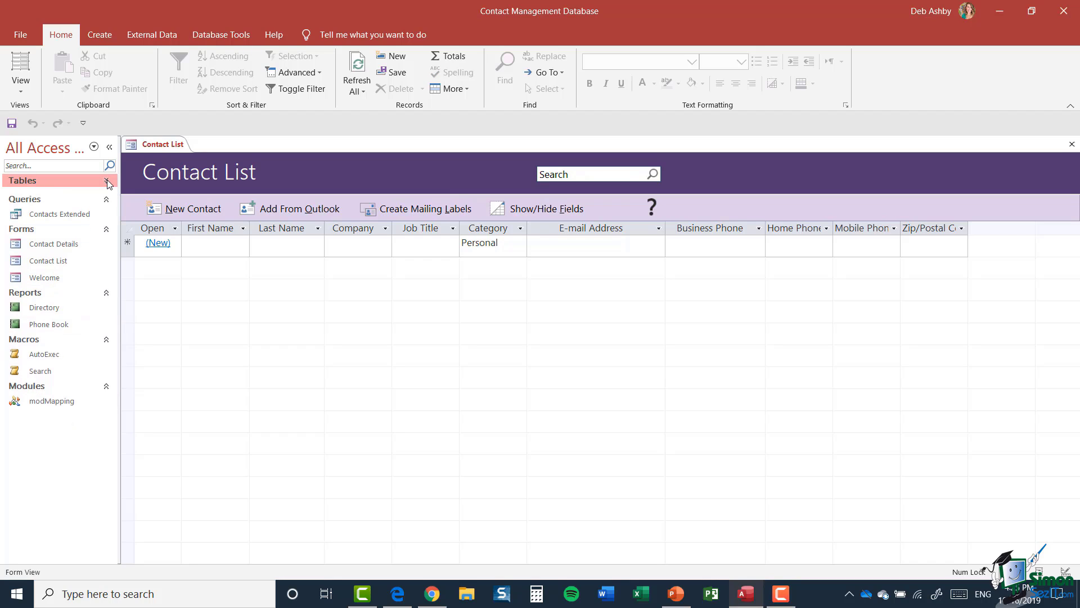
{"action": "left_click", "coordinate": [107, 181]}
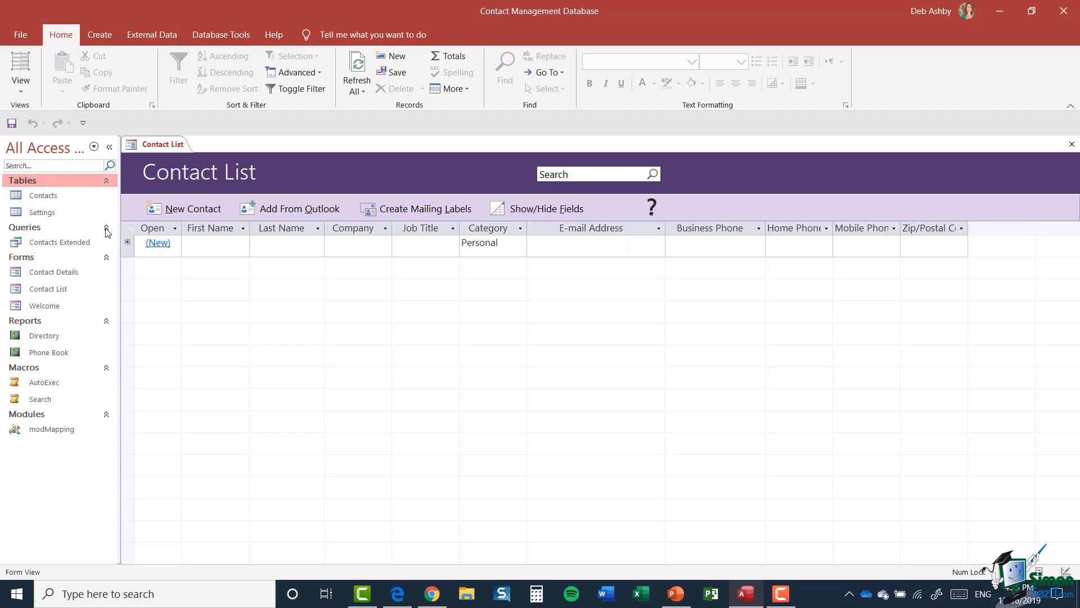
{"action": "left_click", "coordinate": [106, 228]}
{"action": "left_click", "coordinate": [107, 228]}
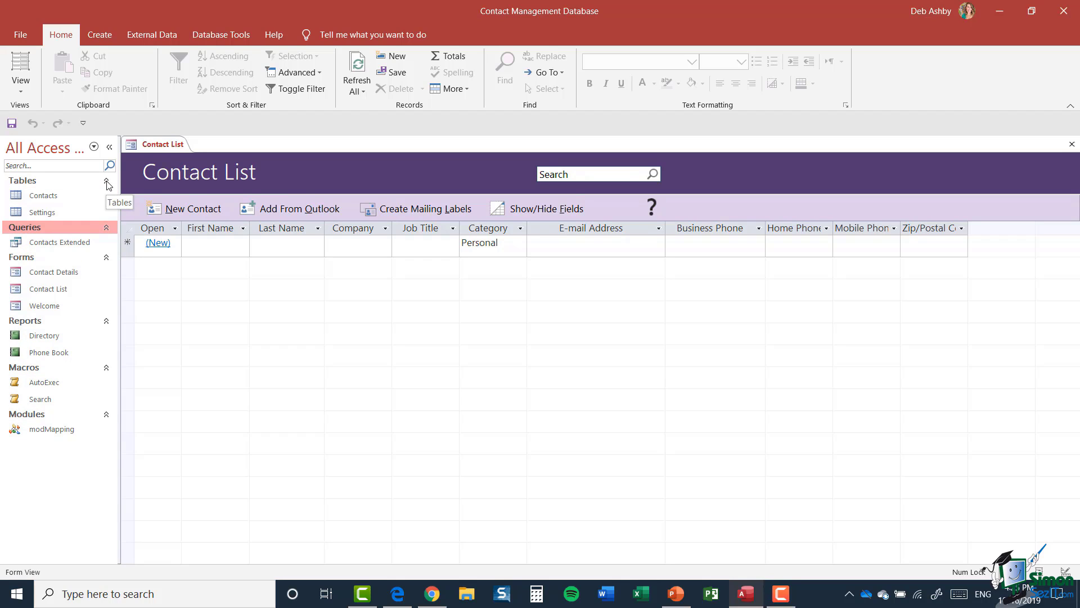
{"action": "left_click", "coordinate": [106, 228]}
{"action": "left_click", "coordinate": [106, 241]}
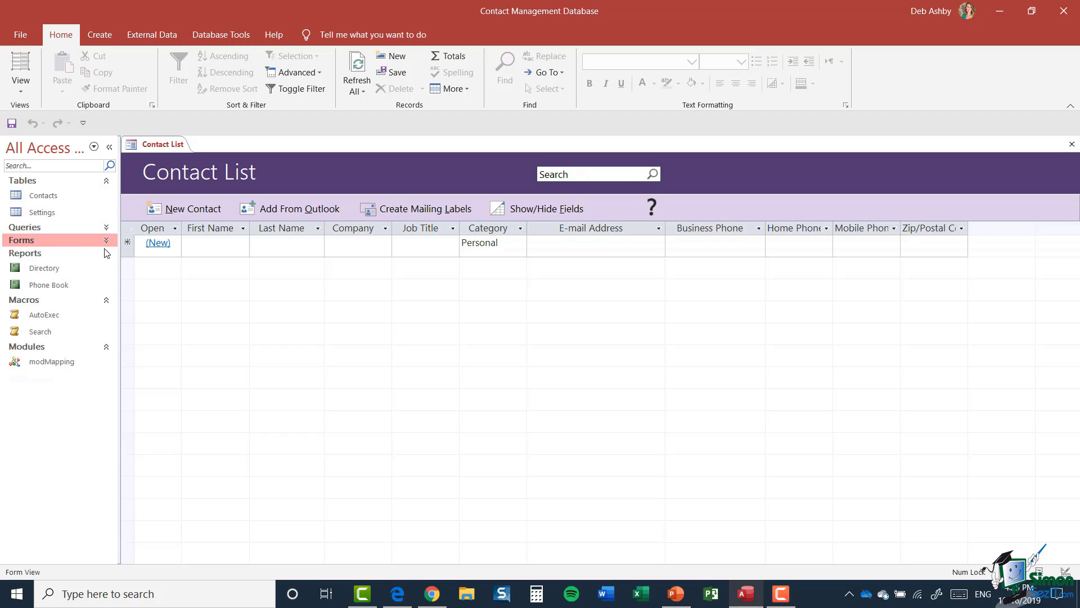
{"action": "left_click", "coordinate": [106, 254]}
{"action": "left_click", "coordinate": [106, 268]}
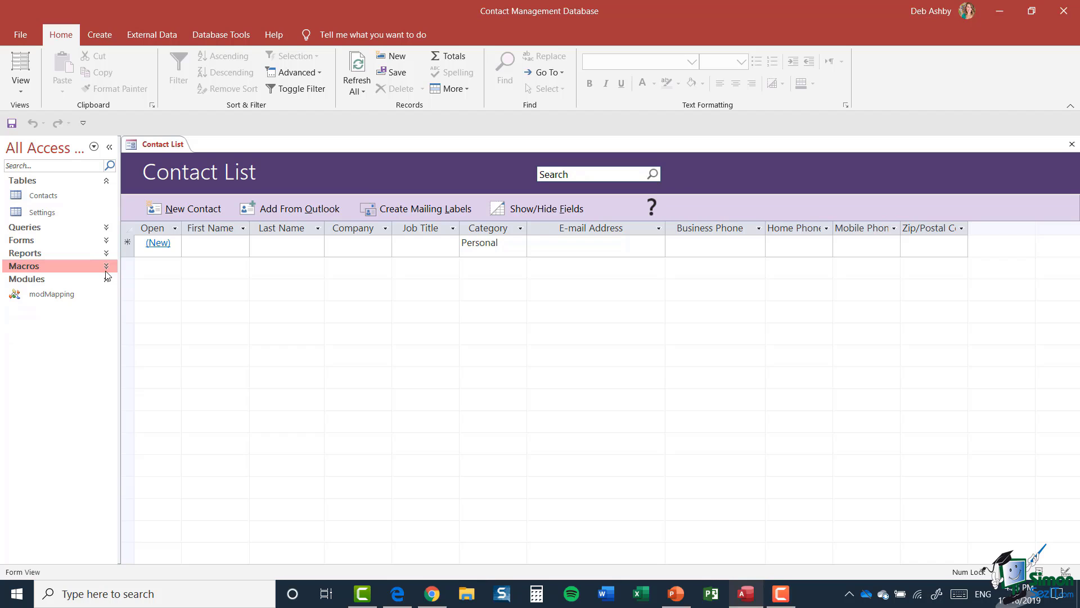
{"action": "left_click", "coordinate": [107, 267]}
{"action": "left_click", "coordinate": [106, 253]}
{"action": "left_click", "coordinate": [106, 240]}
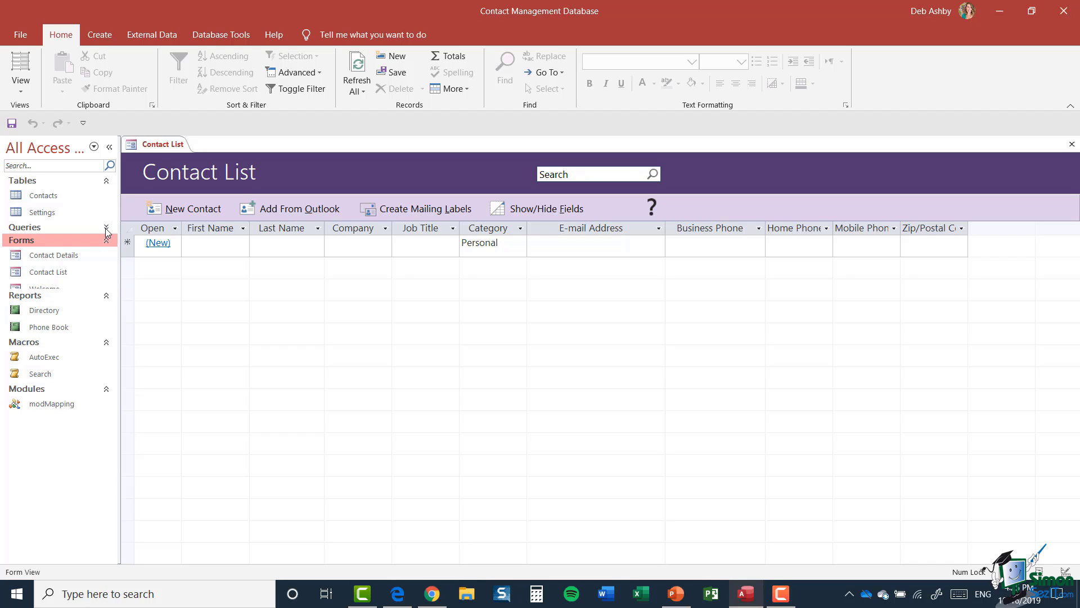
{"action": "left_click", "coordinate": [106, 228]}
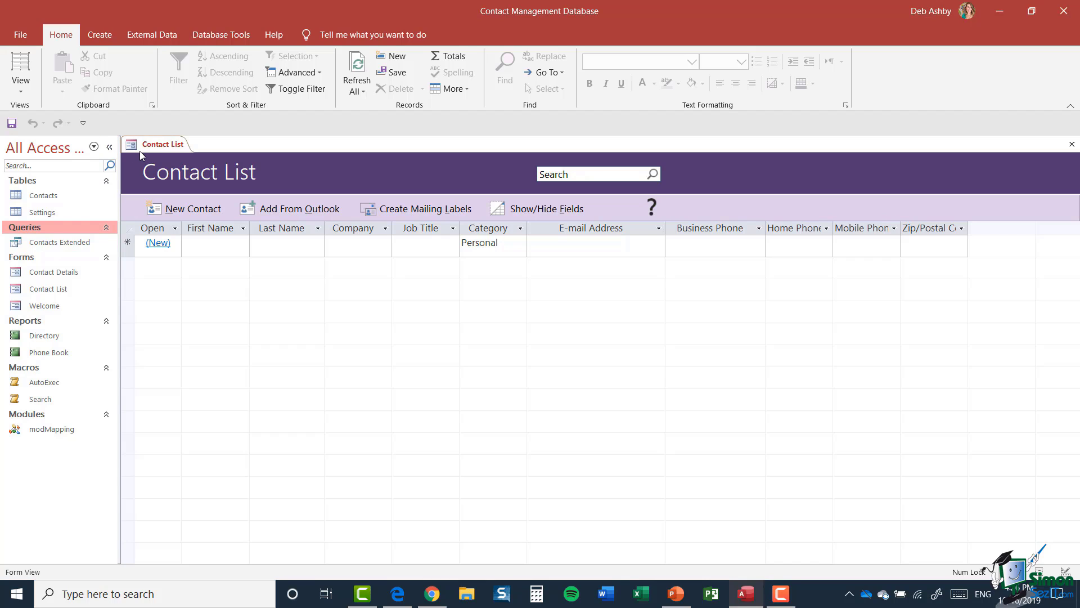
Collapse and reopen the Navigation Pane, and adjust it to a slightly wider width.
{"action": "left_click", "coordinate": [110, 145]}
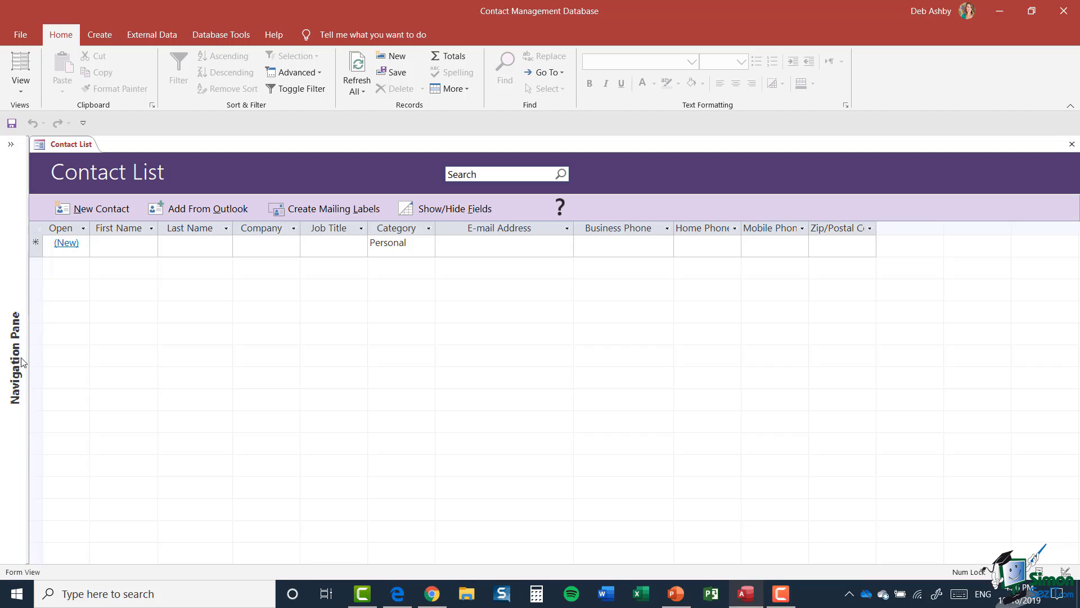
{"action": "left_click", "coordinate": [11, 147]}
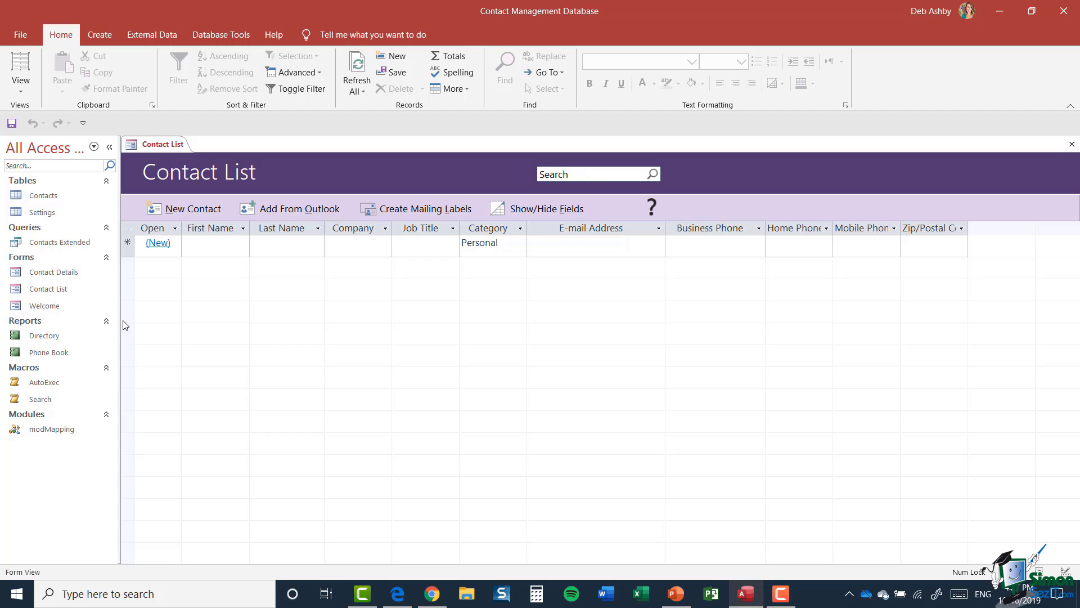
{"action": "left_click_drag", "start_coordinate": [122, 296], "coordinate": [224, 287]}
{"action": "left_click_drag", "start_coordinate": [243, 287], "coordinate": [243, 288]}
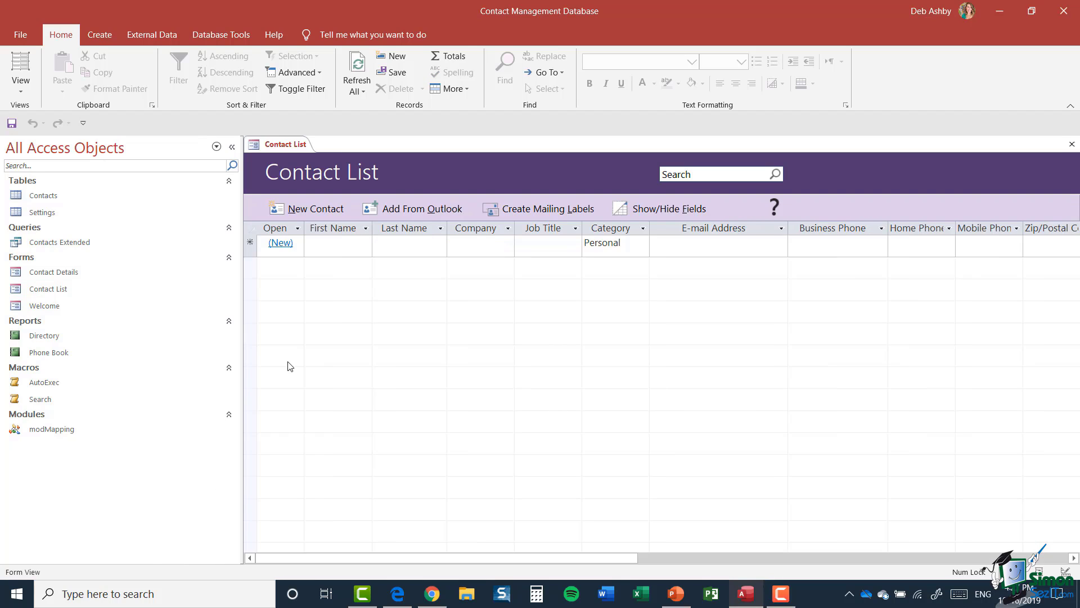
{"action": "left_click_drag", "start_coordinate": [170, 292], "coordinate": [129, 286]}
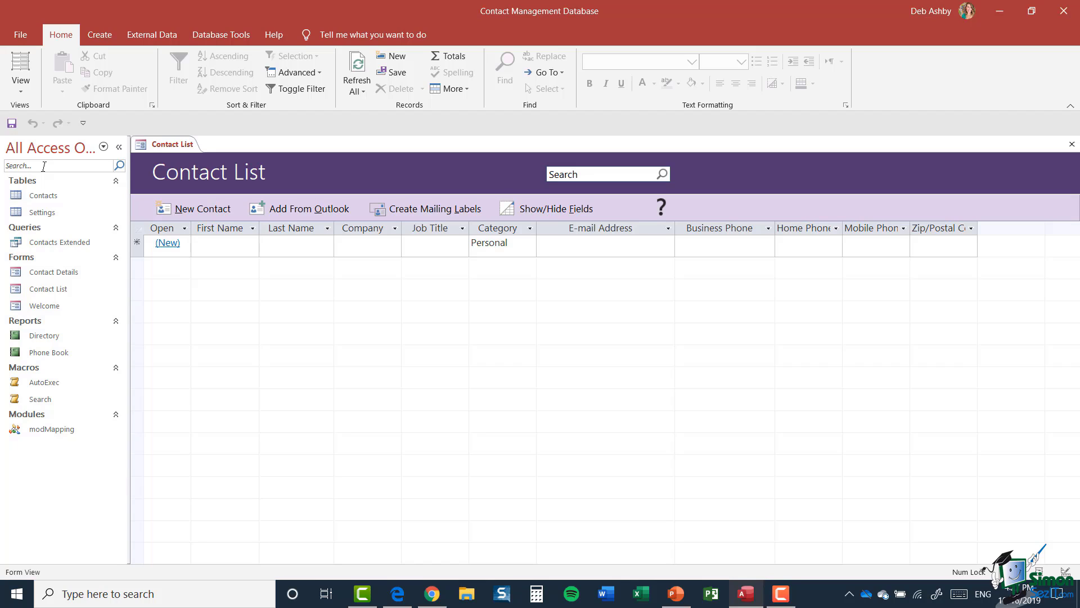
Examine the Navigation Pane's object search and its options for categorising and filtering database objects.
{"action": "left_click", "coordinate": [43, 167]}
{"action": "left_click", "coordinate": [142, 336]}
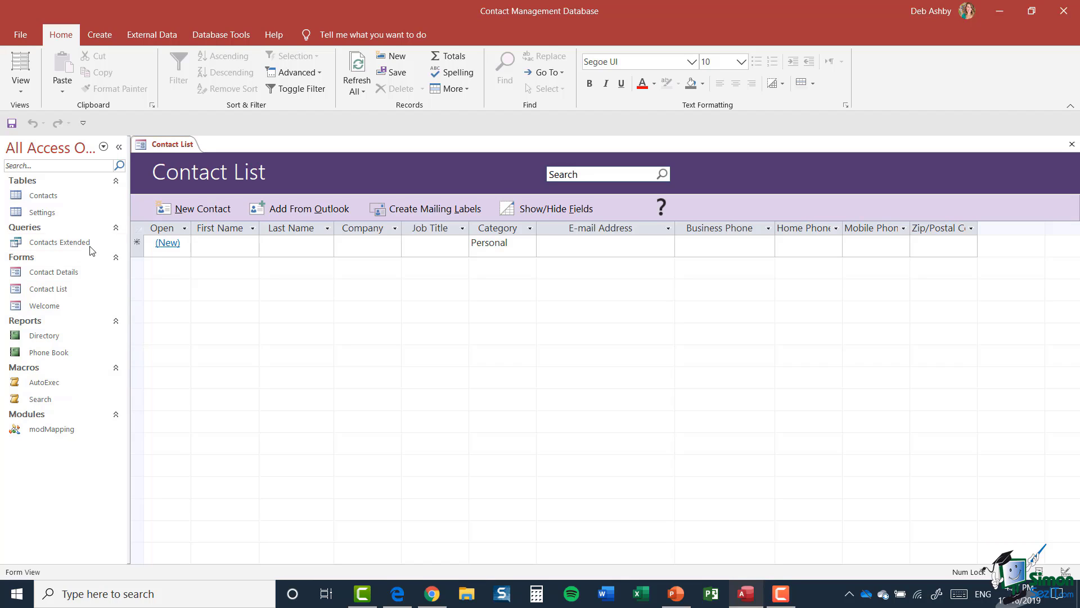
{"action": "left_click", "coordinate": [104, 147]}
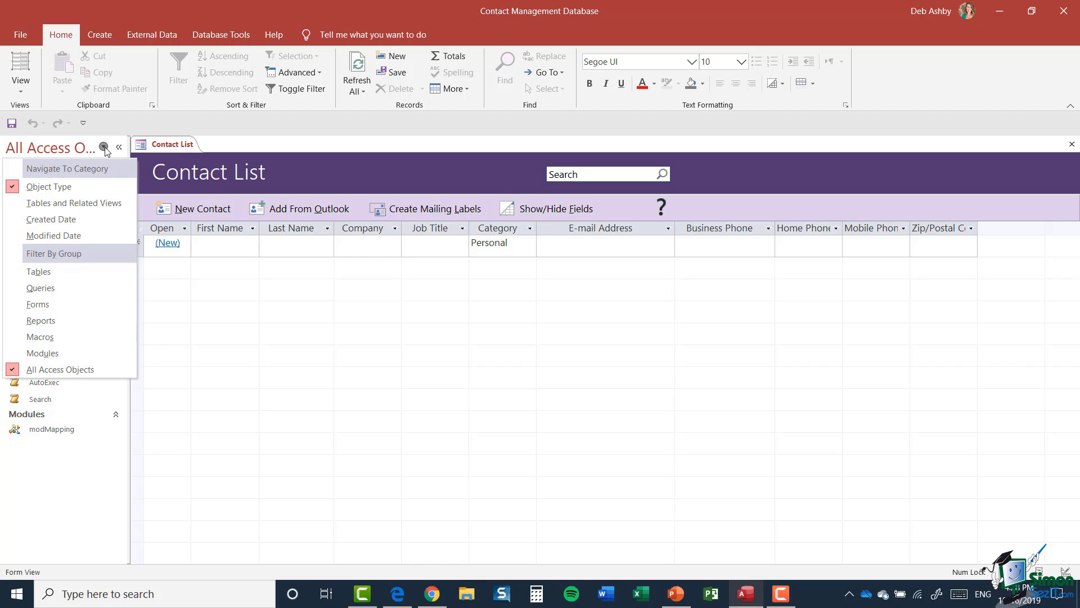
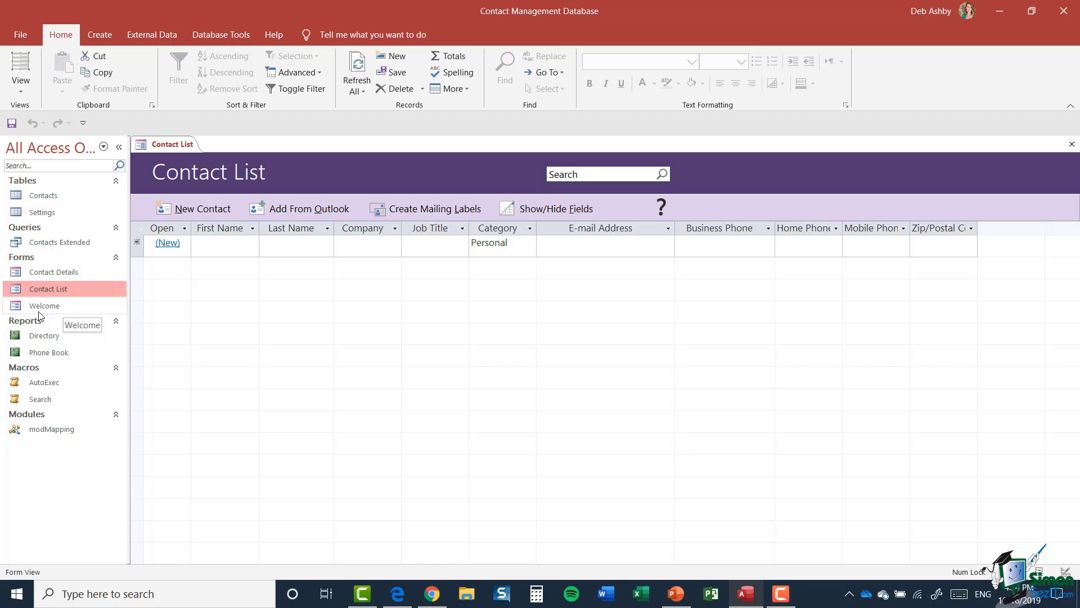
Open the Contact Details form to view its data entry fields, and close it again.
{"action": "left_click", "coordinate": [47, 274]}
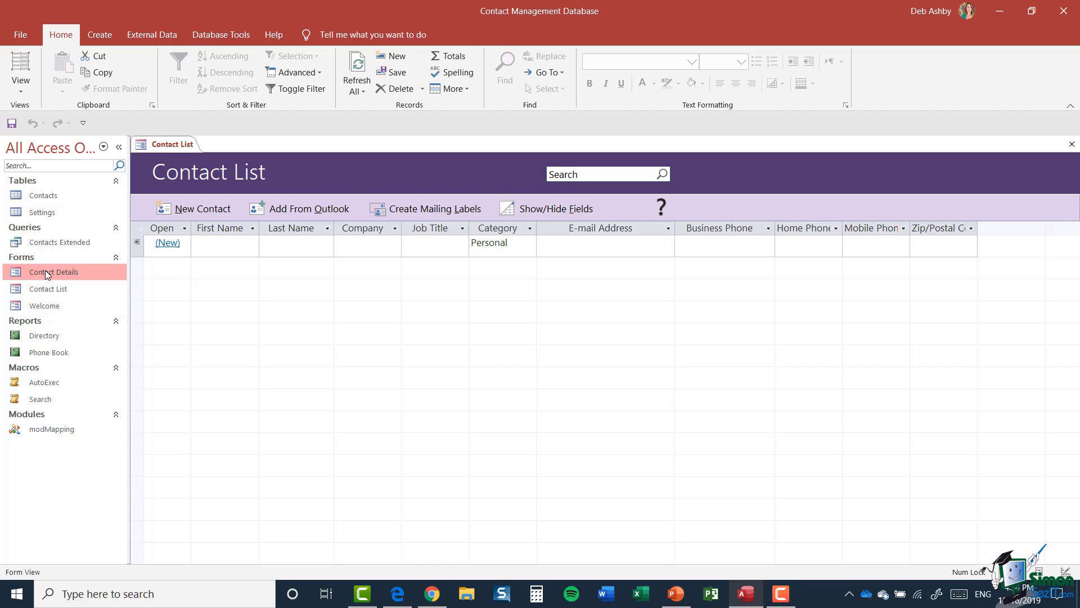
{"action": "right_click", "coordinate": [47, 274]}
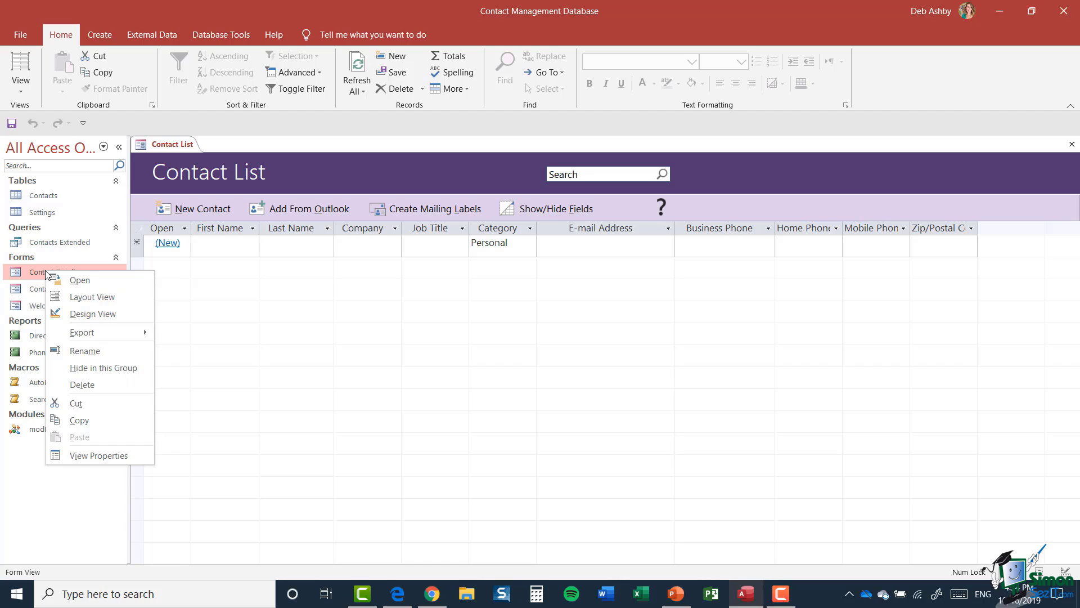
{"action": "left_click", "coordinate": [102, 282]}
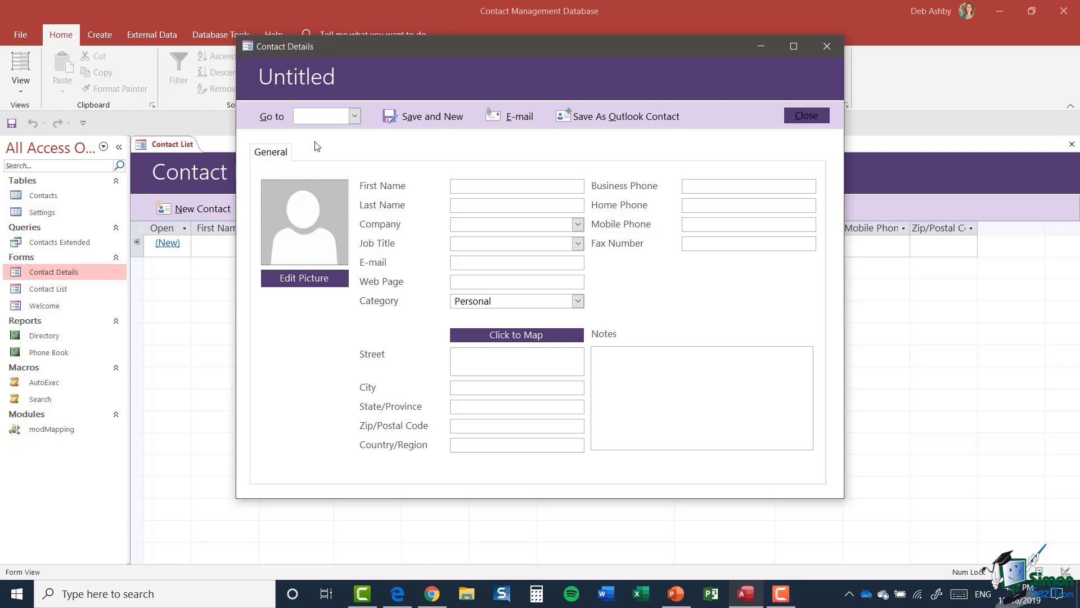
{"action": "left_click", "coordinate": [829, 46]}
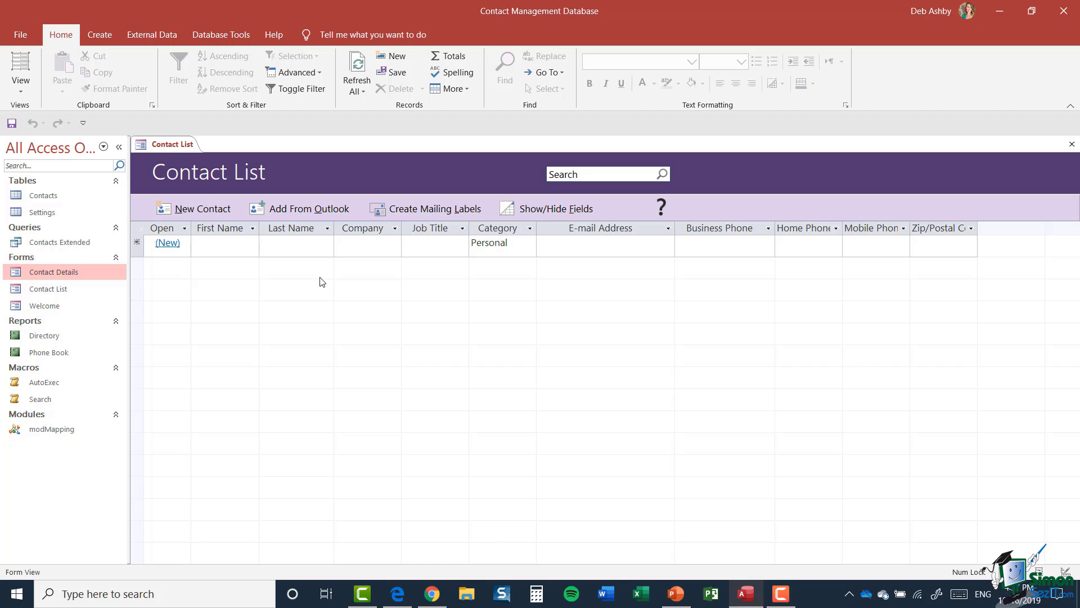
Open the Contact Details form in Design View and try moving the block of phone number fields down toward the Notes box.
{"action": "right_click", "coordinate": [84, 272]}
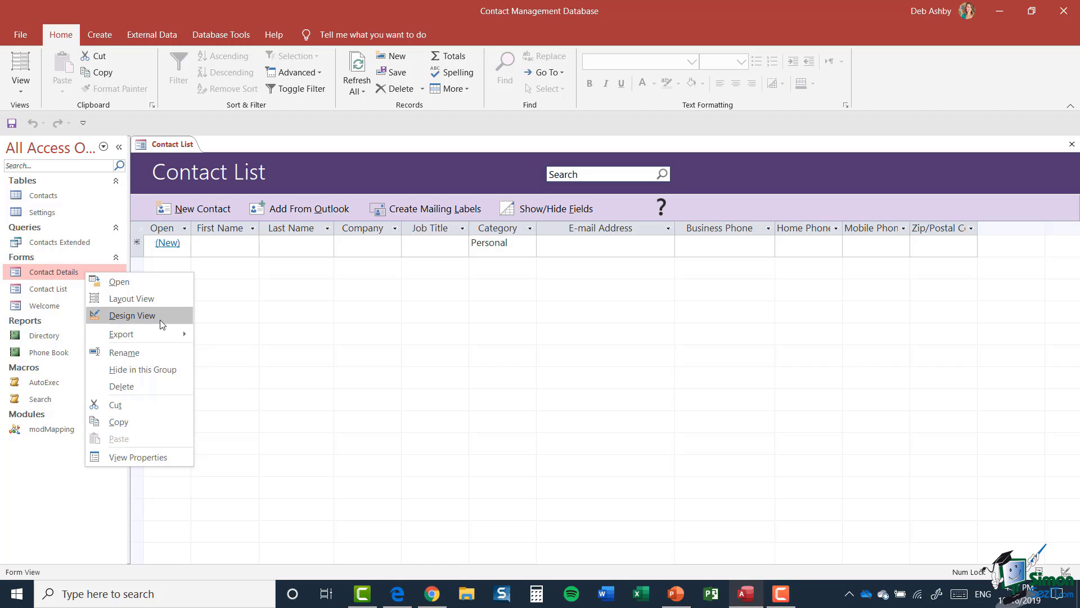
{"action": "left_click", "coordinate": [162, 325]}
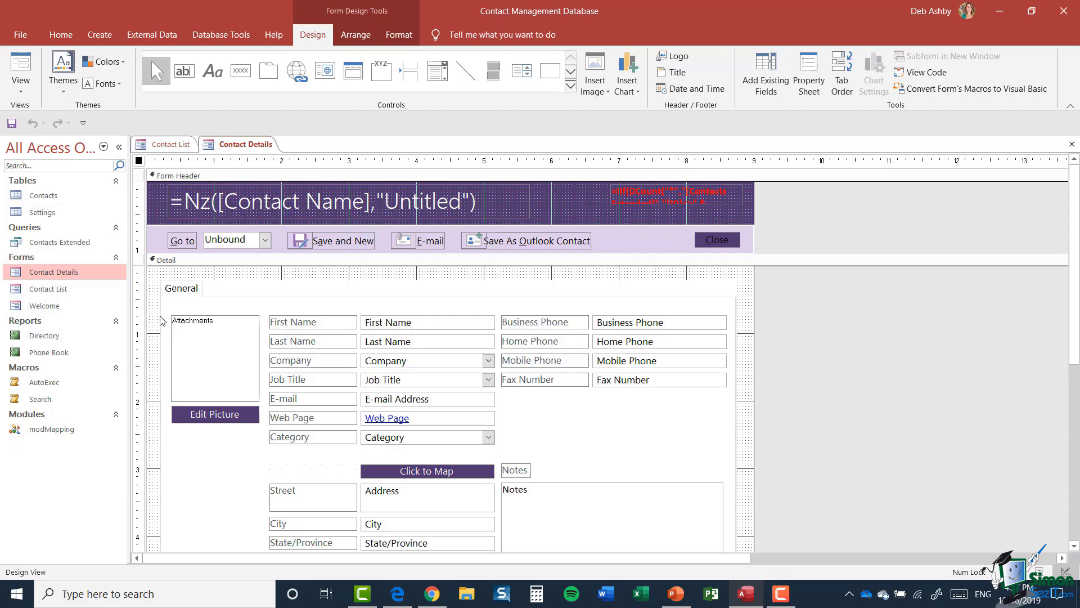
{"action": "left_click", "coordinate": [600, 416]}
{"action": "left_click", "coordinate": [595, 327]}
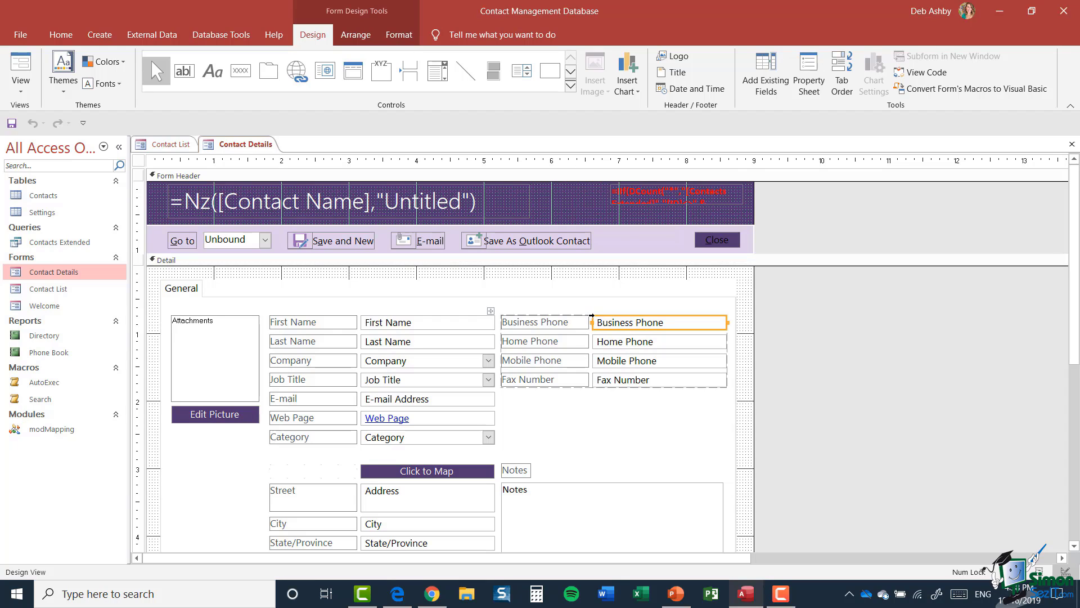
{"action": "left_click", "coordinate": [529, 313]}
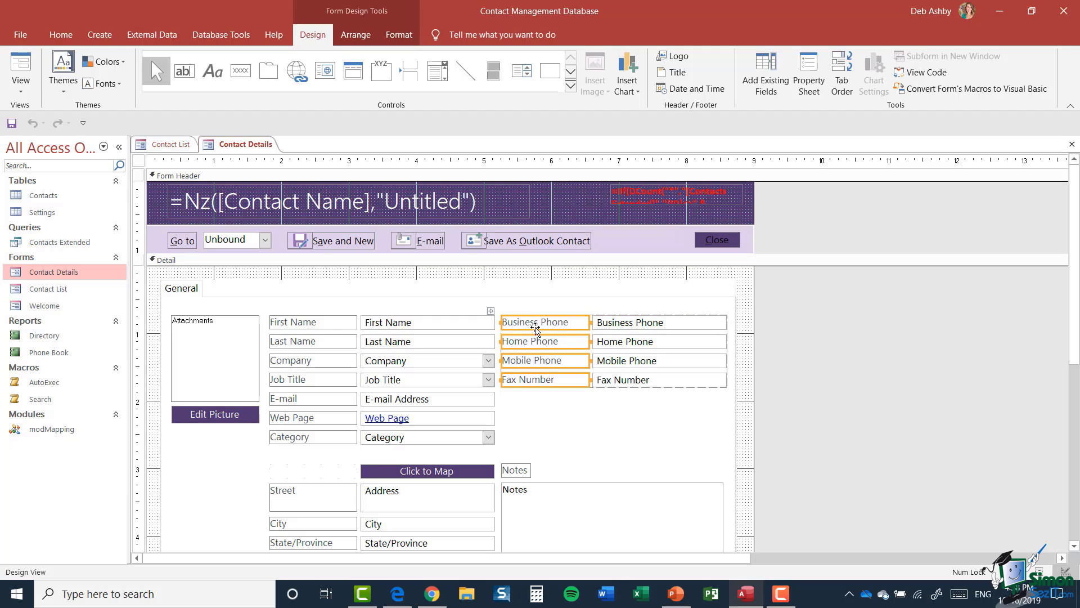
{"action": "left_click_drag", "start_coordinate": [540, 318], "coordinate": [542, 414]}
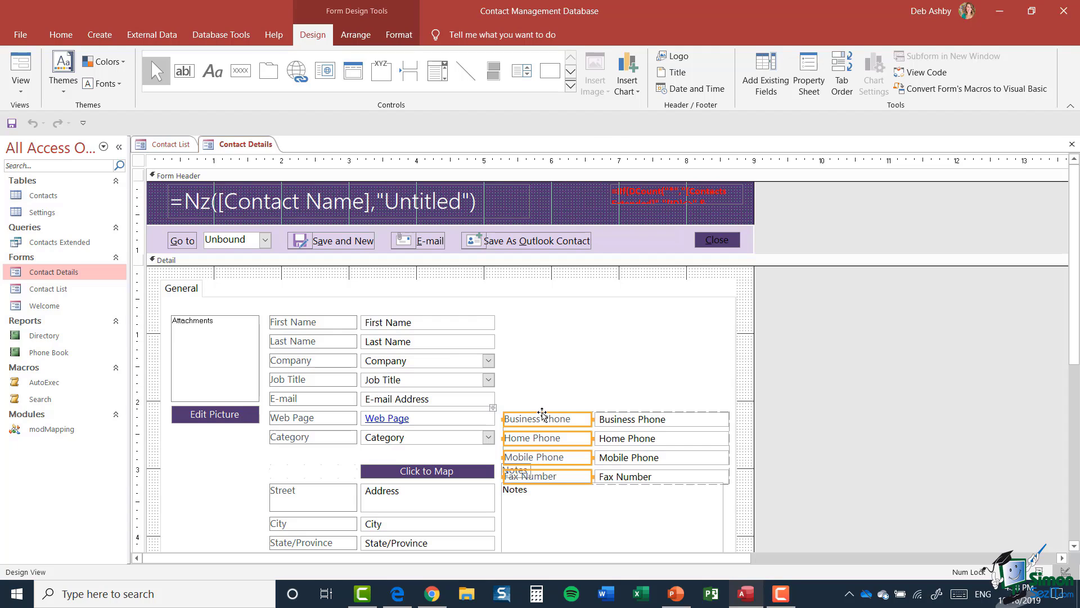
{"action": "left_click", "coordinate": [543, 388]}
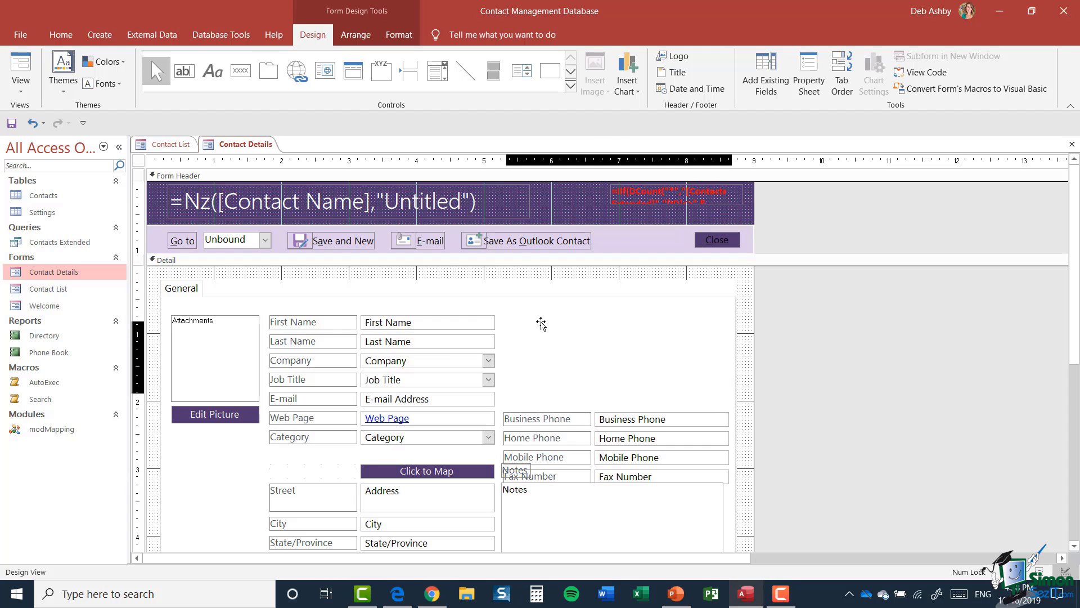
Undo the move of the phone fields and close the Contact Details form without saving its design changes.
{"action": "key", "text": "ctrl+z"}
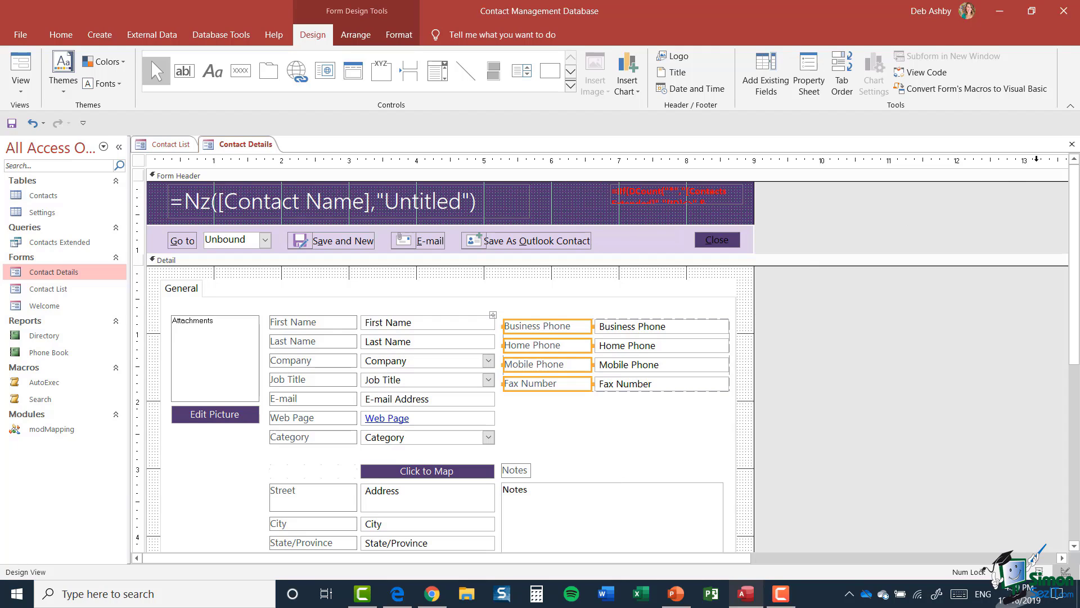
{"action": "left_click", "coordinate": [1072, 146]}
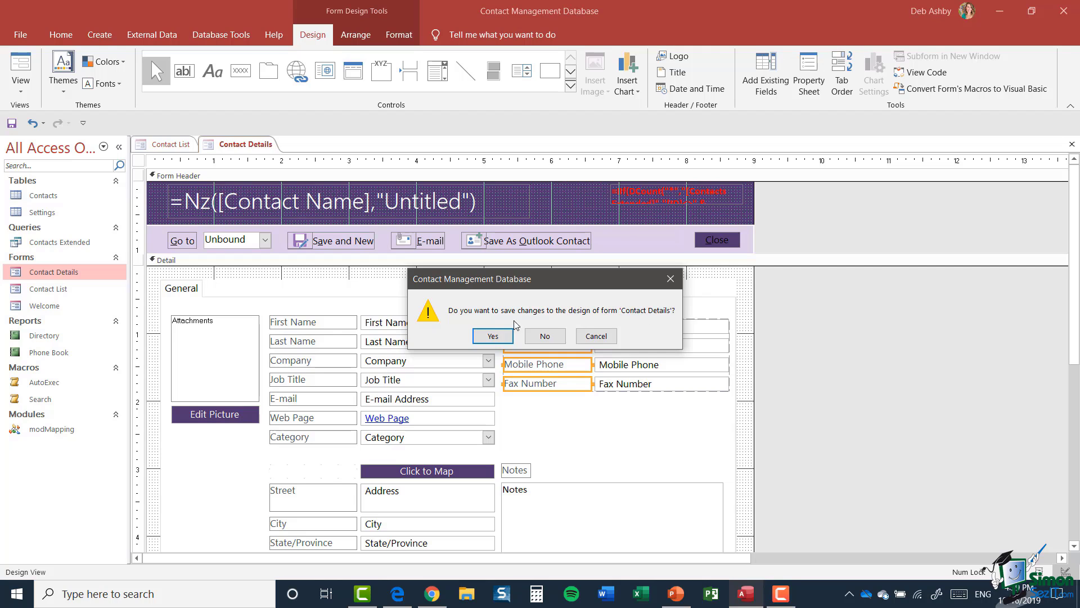
{"action": "left_click", "coordinate": [545, 336]}
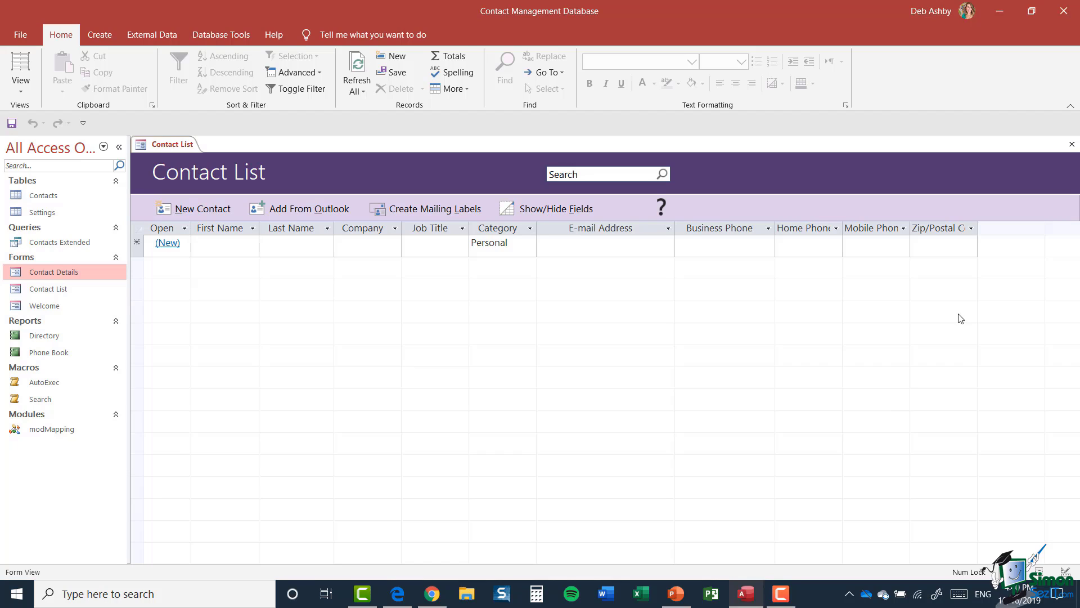
Close the open Contact List form, inspect its layout in Design View, and close it again.
{"action": "left_click", "coordinate": [1072, 144]}
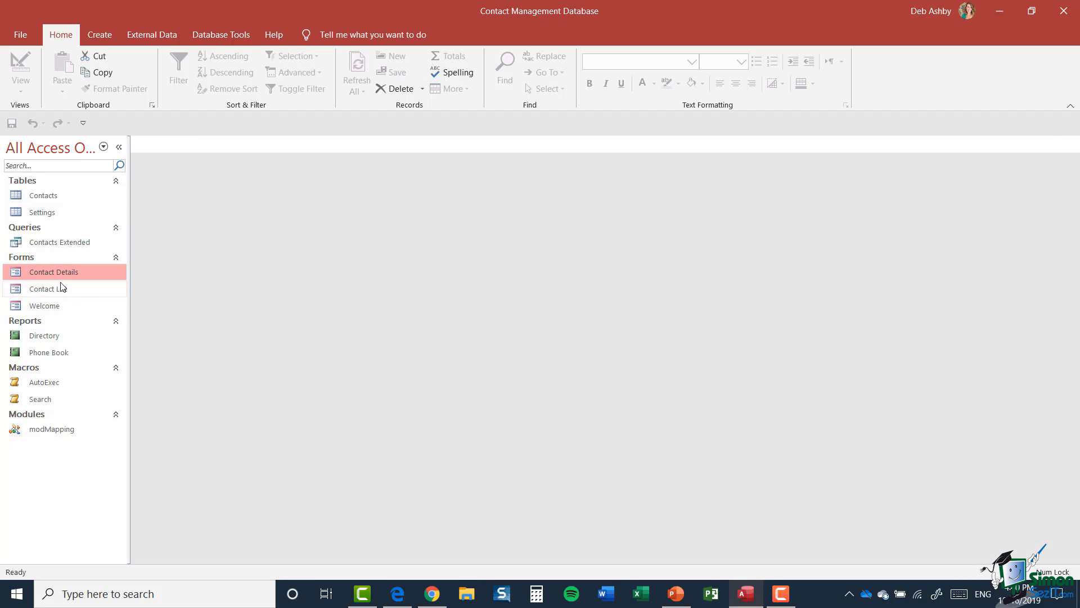
{"action": "left_click", "coordinate": [44, 292]}
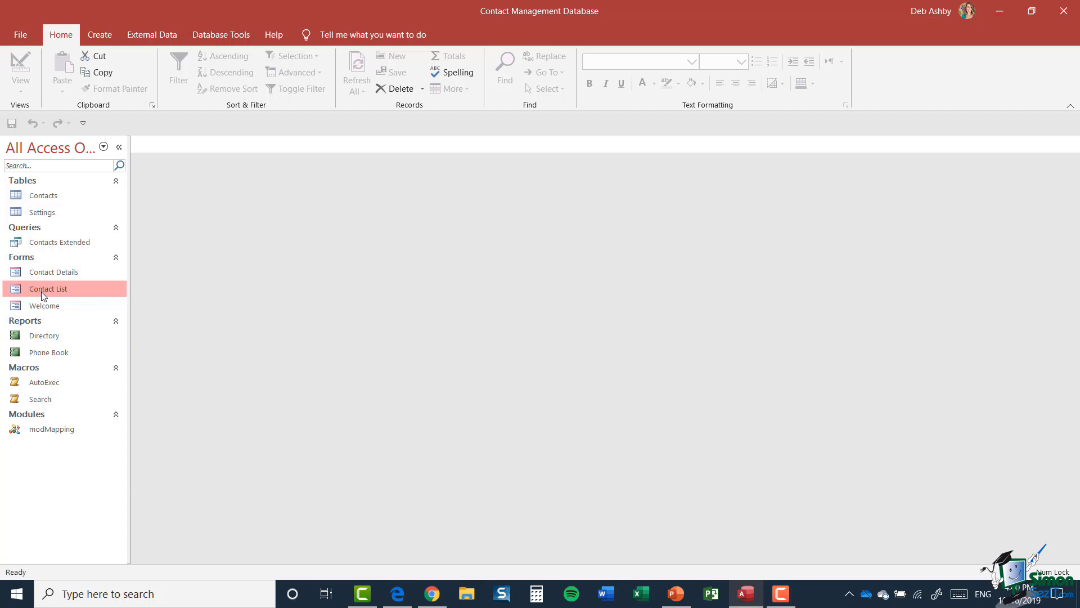
{"action": "right_click", "coordinate": [42, 292]}
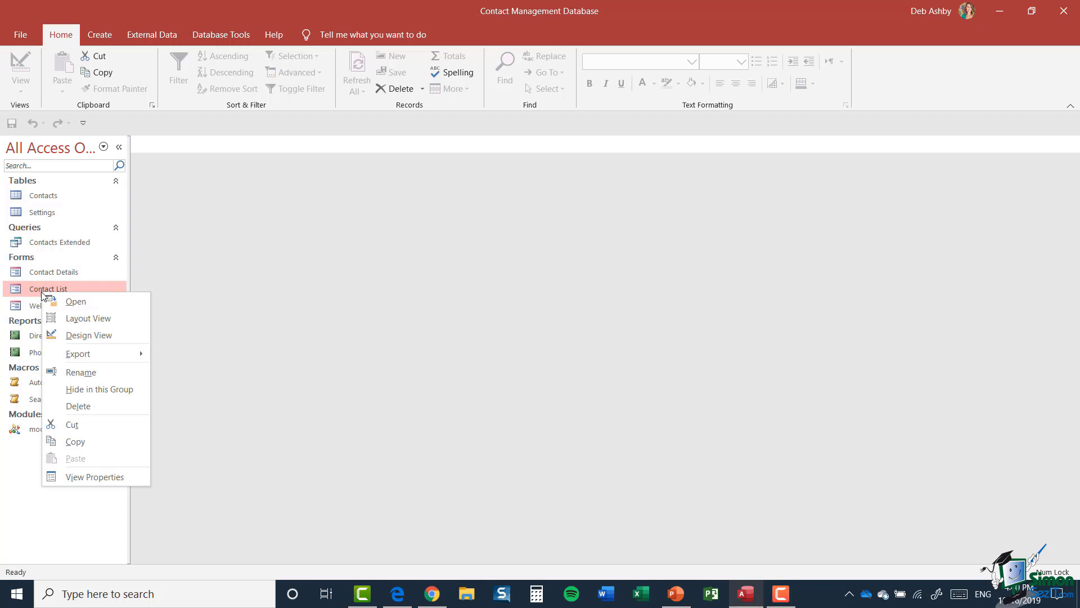
{"action": "left_click", "coordinate": [86, 335]}
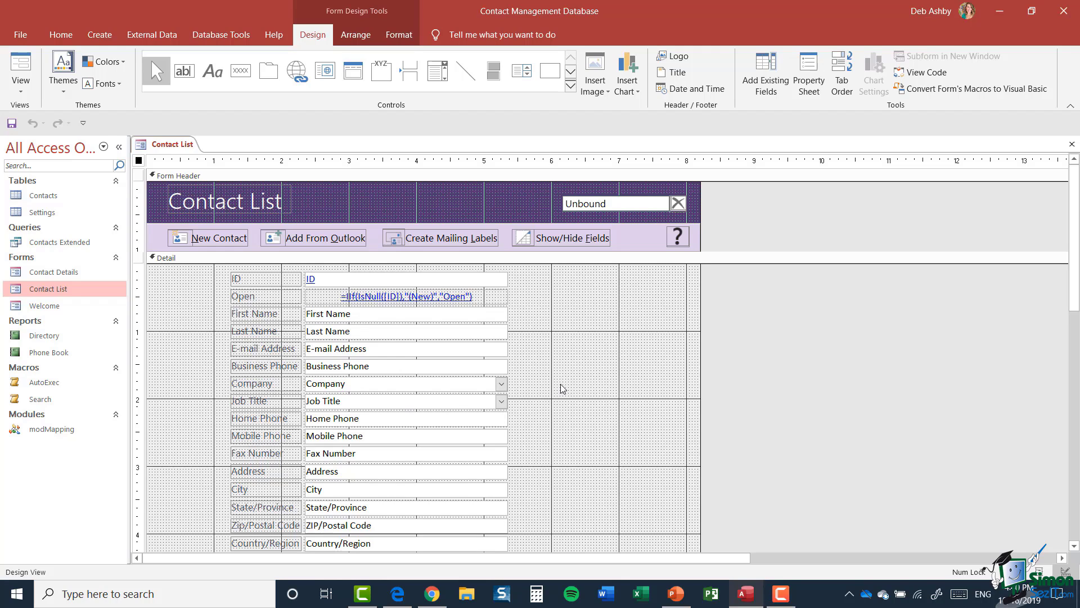
{"action": "left_click", "coordinate": [1072, 144]}
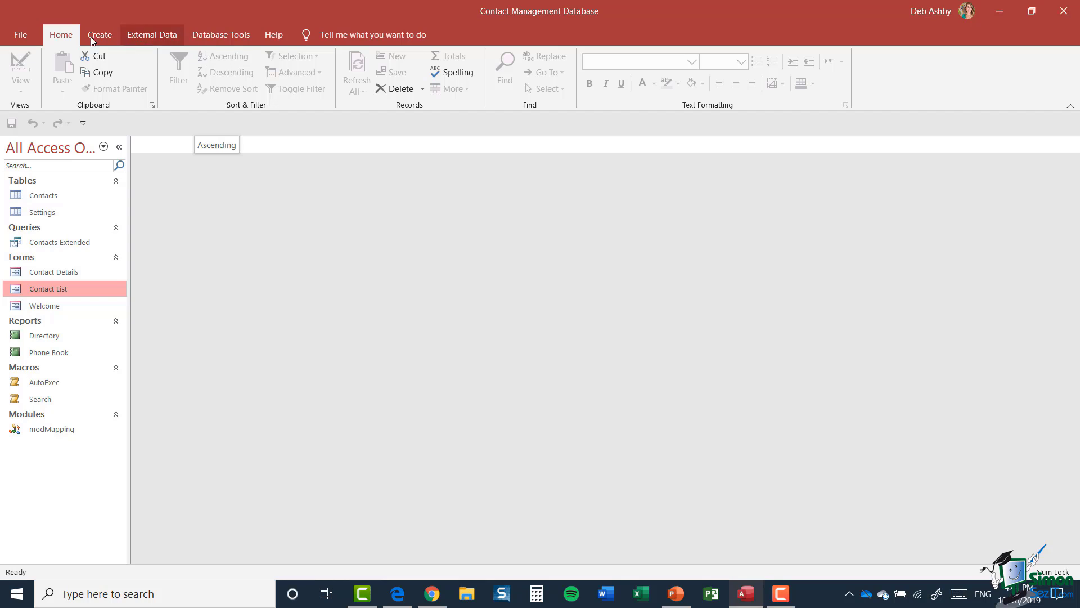
Review the database's Info and Print pages and the Office Background choices in the account settings.
{"action": "left_click", "coordinate": [25, 38]}
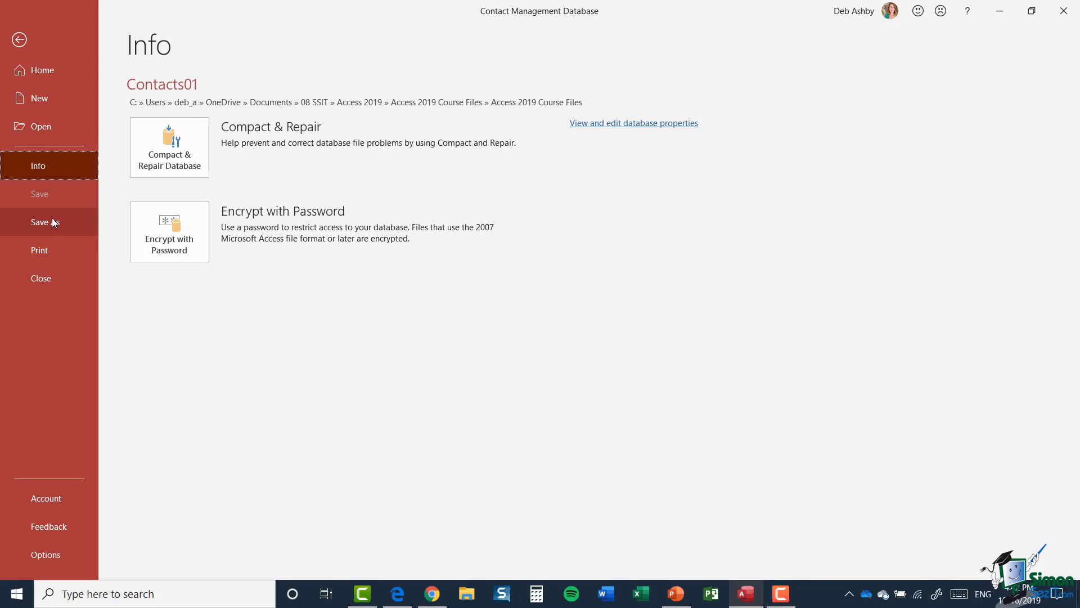
{"action": "left_click", "coordinate": [39, 254]}
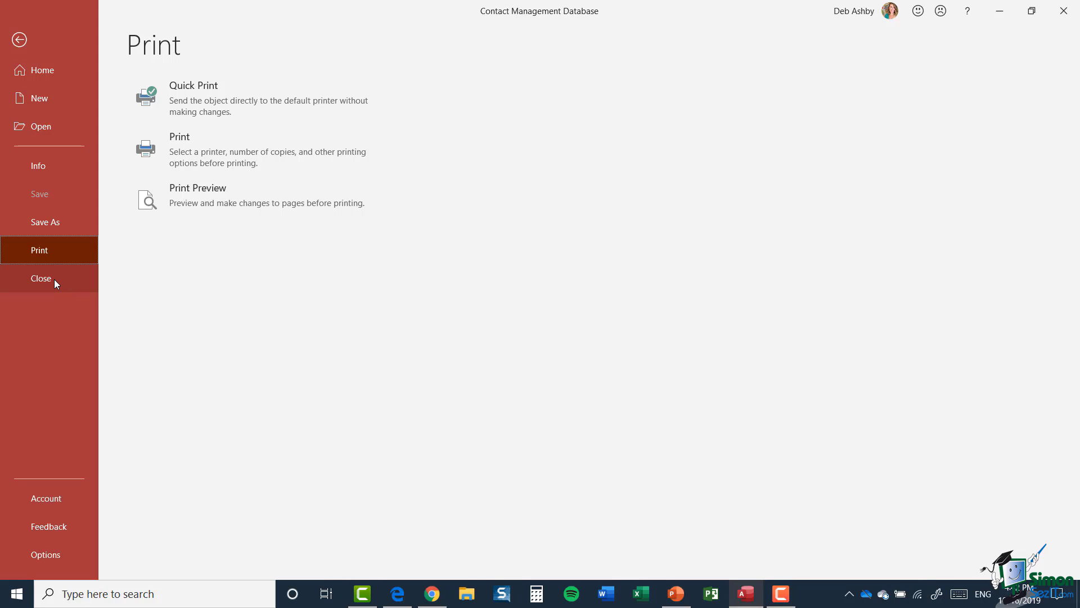
{"action": "left_click", "coordinate": [51, 498]}
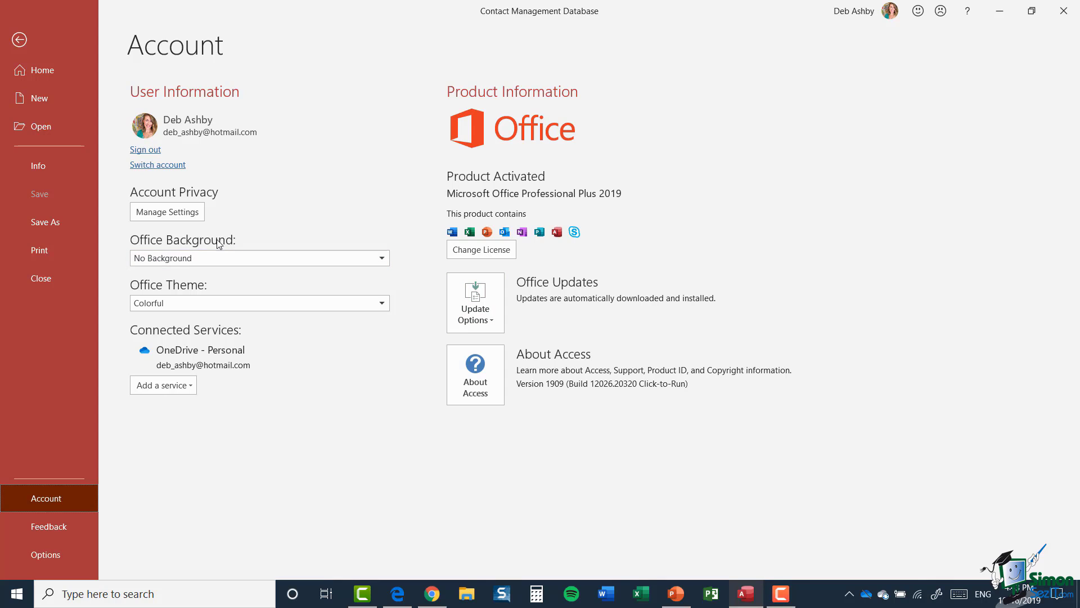
{"action": "left_click", "coordinate": [384, 256]}
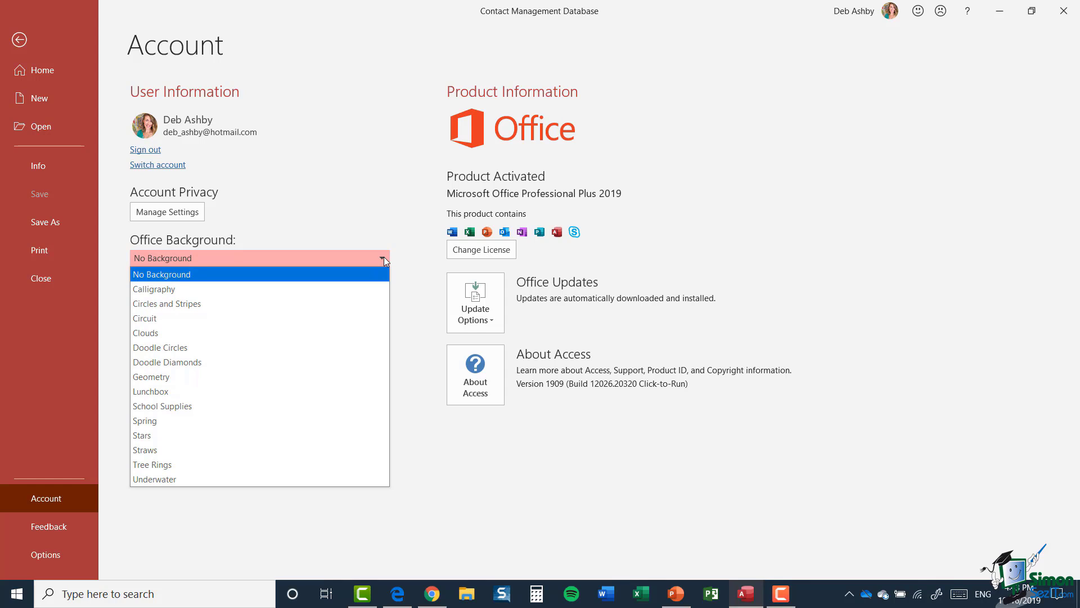
{"action": "left_click", "coordinate": [384, 235]}
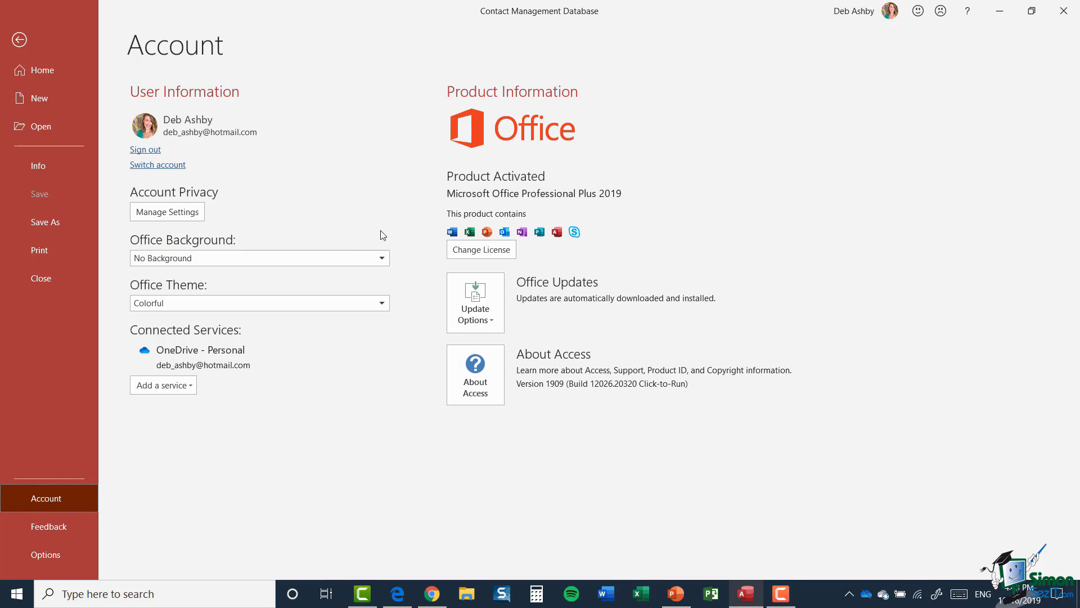
Try the Dark Gray, Black and White Office themes in turn and set the theme back to Colorful.
{"action": "left_click", "coordinate": [383, 304]}
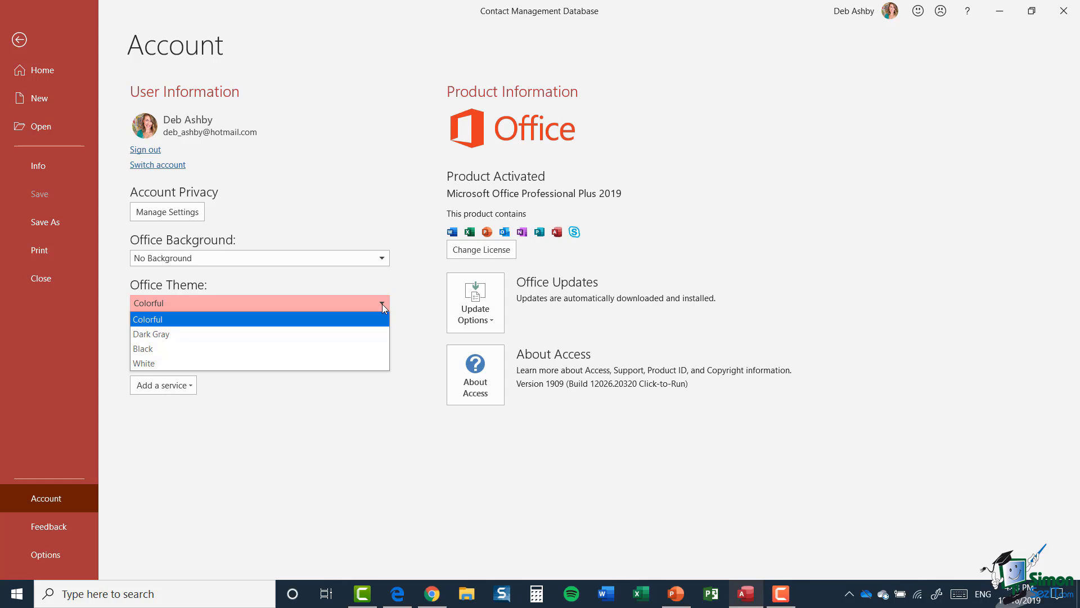
{"action": "left_click", "coordinate": [252, 336]}
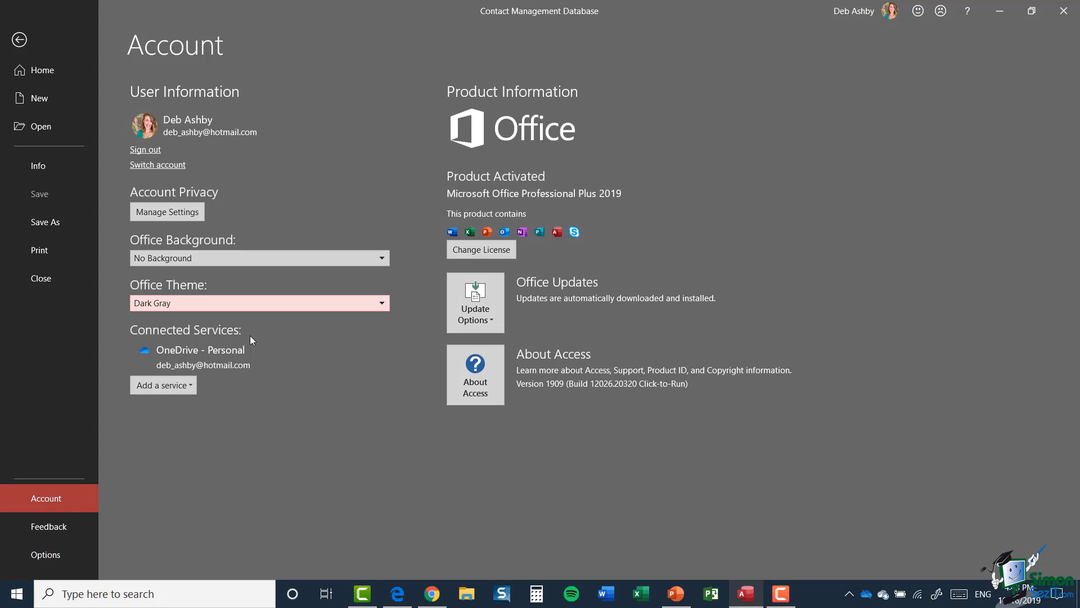
{"action": "left_click", "coordinate": [383, 303]}
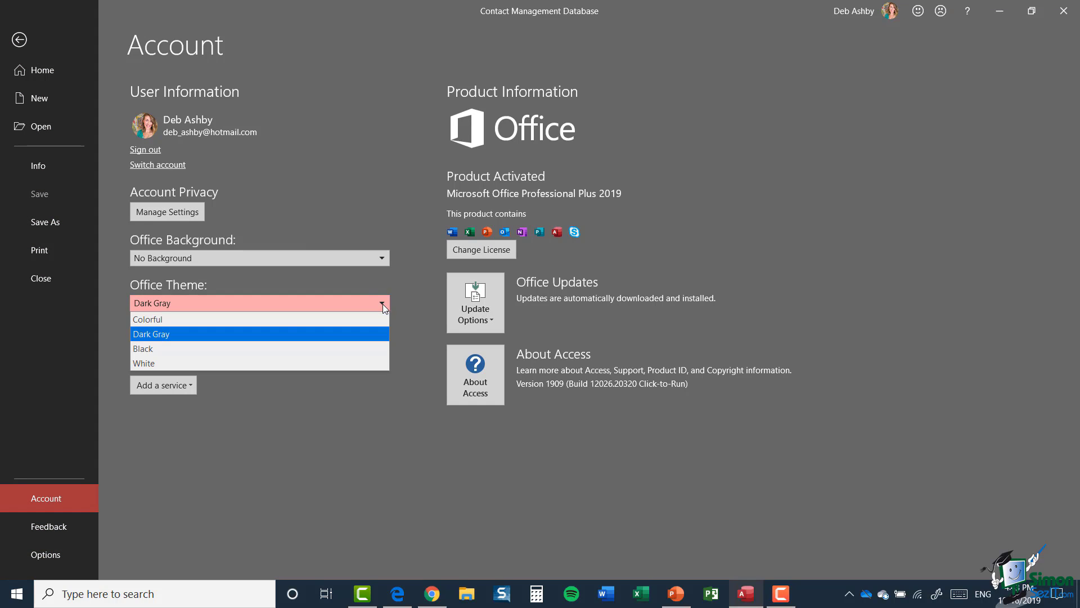
{"action": "left_click", "coordinate": [265, 346]}
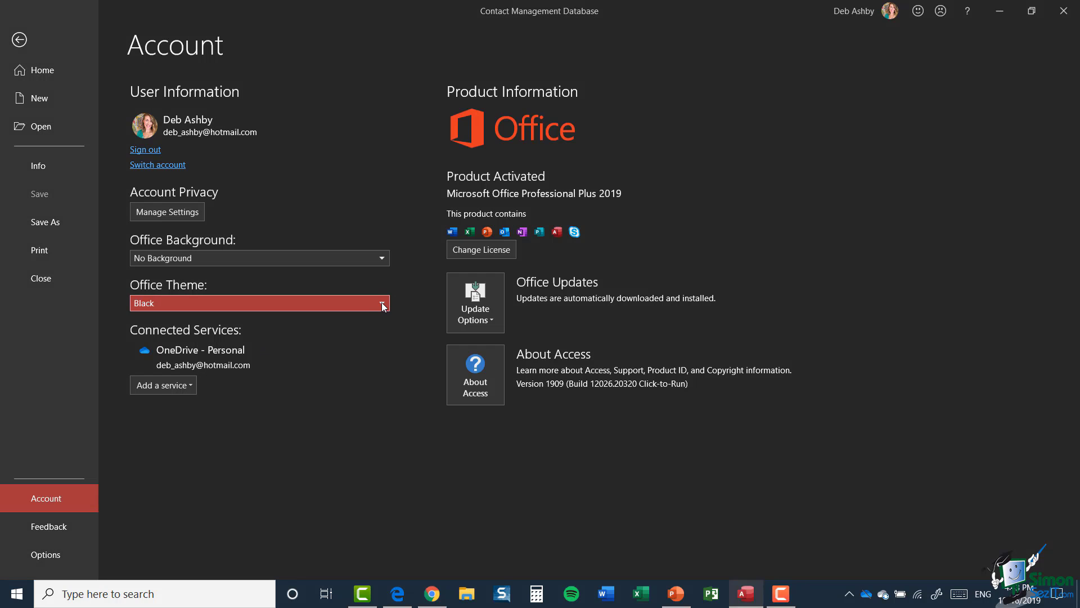
{"action": "left_click", "coordinate": [382, 303]}
{"action": "left_click", "coordinate": [266, 361]}
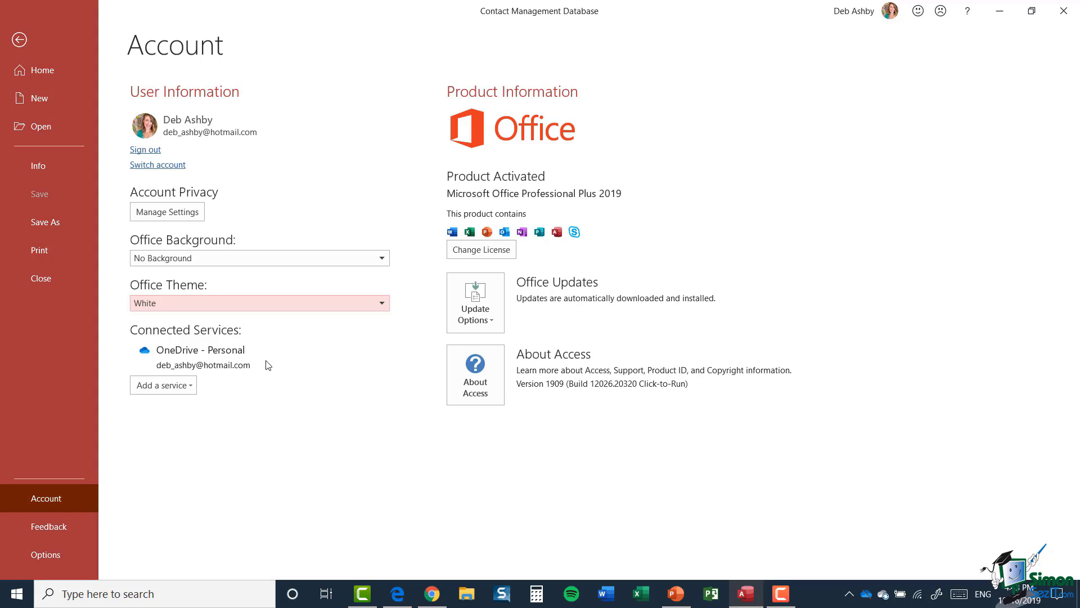
{"action": "left_click", "coordinate": [381, 305]}
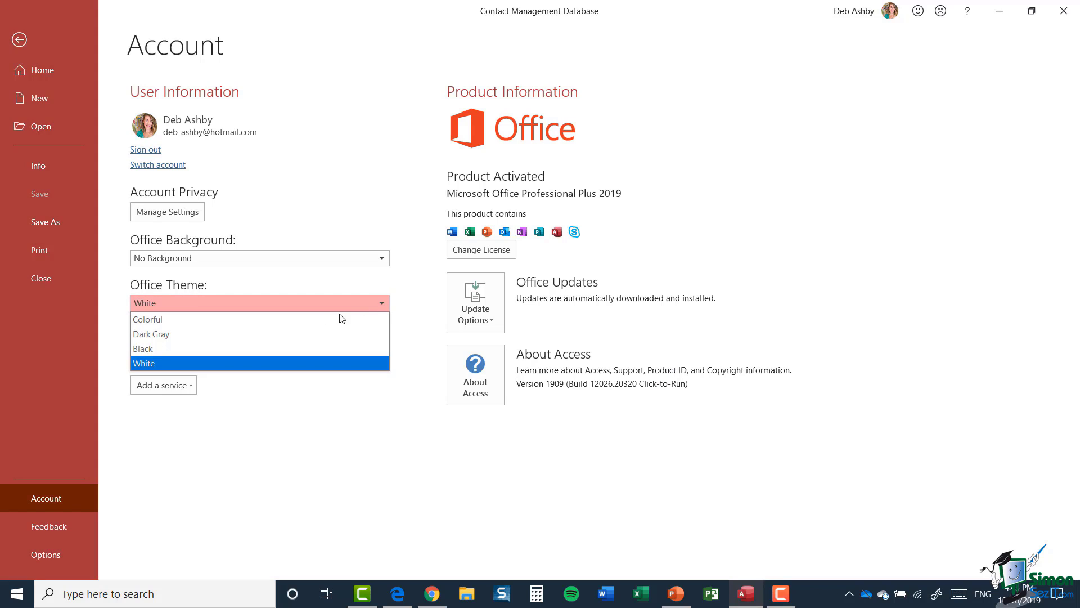
{"action": "left_click", "coordinate": [321, 320]}
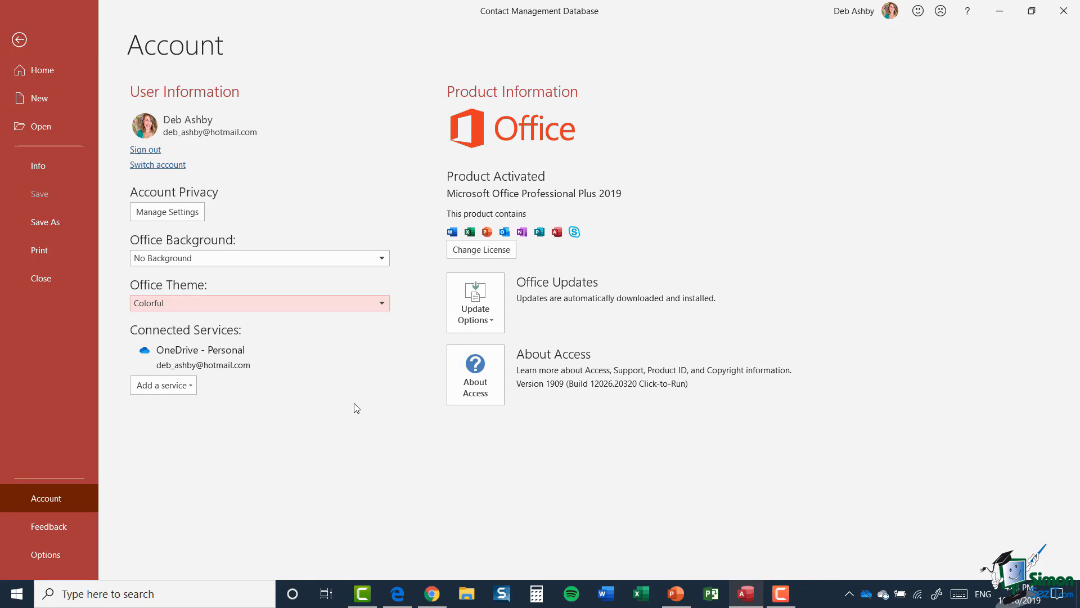
View the ways of sending feedback and open the Access options.
{"action": "left_click", "coordinate": [45, 528]}
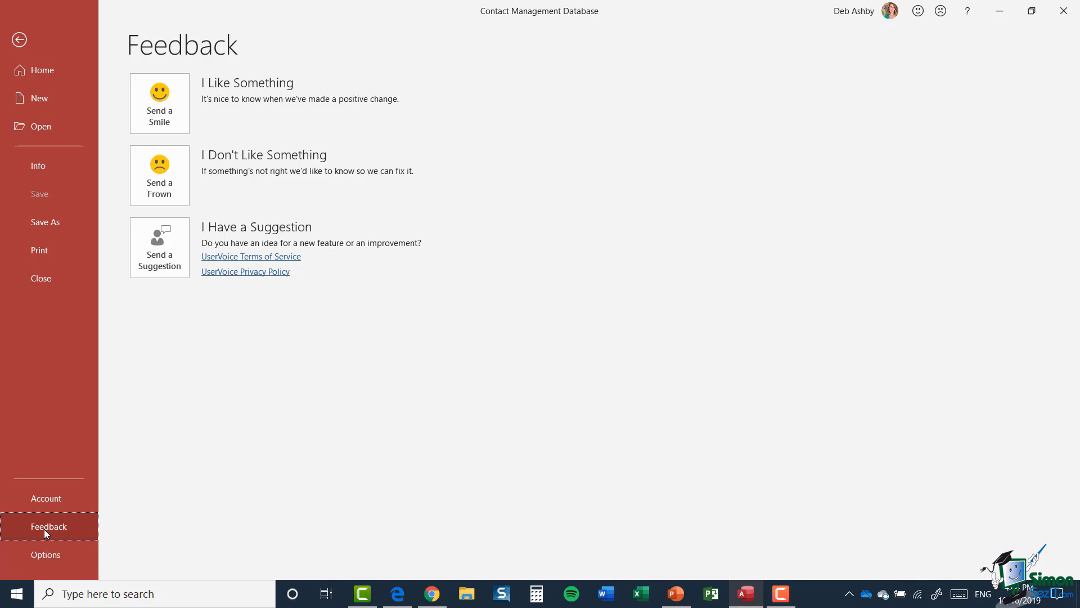
{"action": "left_click", "coordinate": [38, 556]}
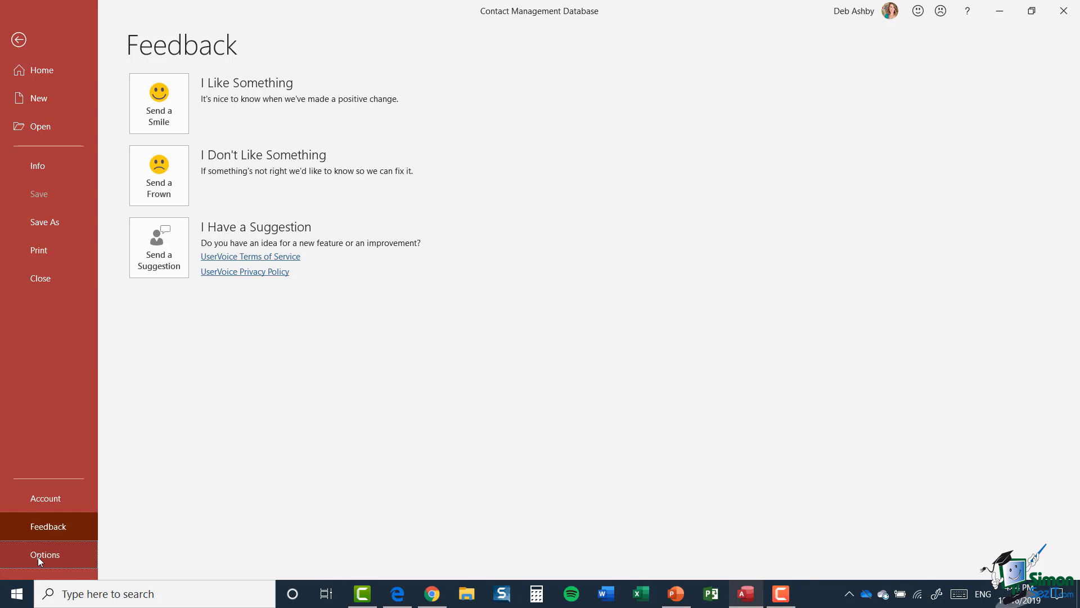